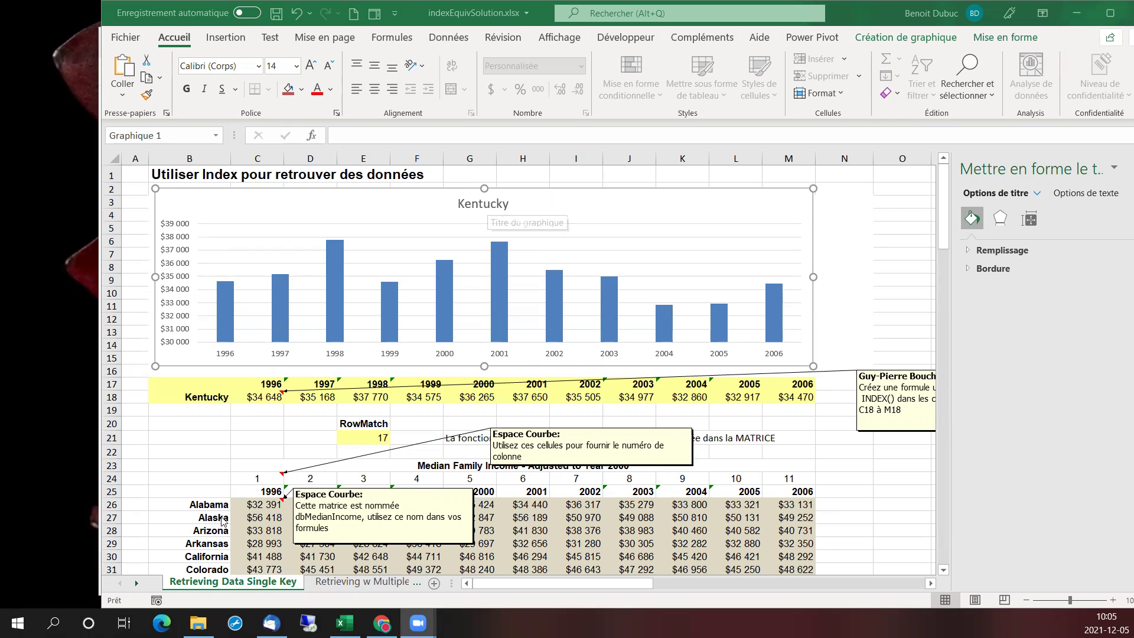
Pick Maryland from B18's state dropdown, replacing Kentucky
{"action": "left_click", "coordinate": [223, 398]}
{"action": "left_click", "coordinate": [236, 398]}
{"action": "left_click", "coordinate": [208, 442]}
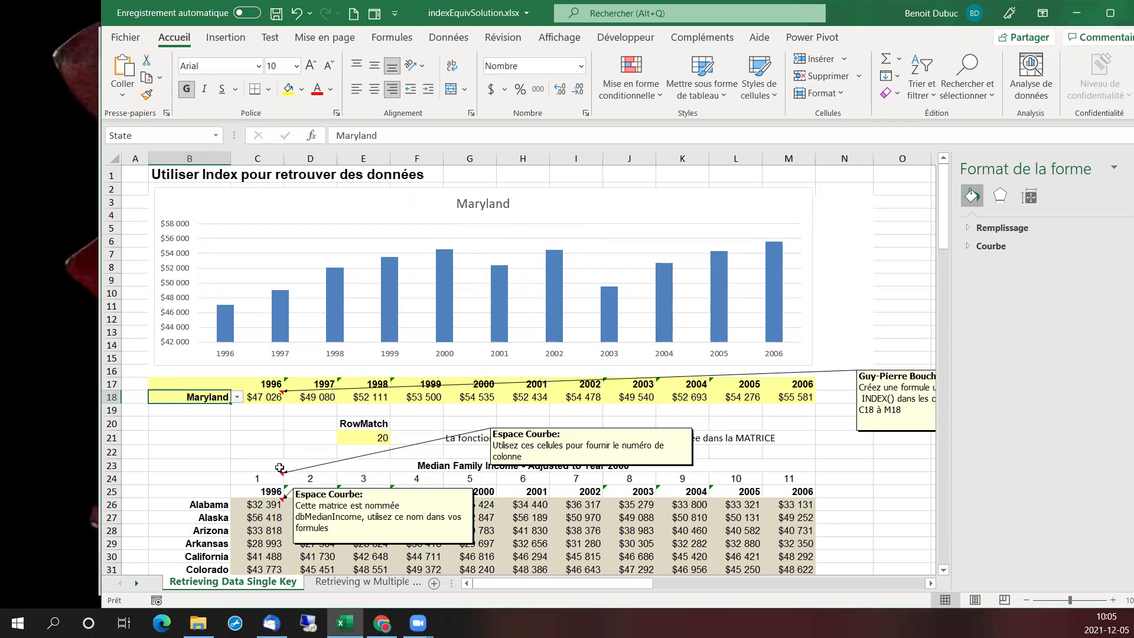
Go to the Retrieving Data Two-Way Lookup sheet through the list of all sheets
{"action": "left_click", "coordinate": [334, 584]}
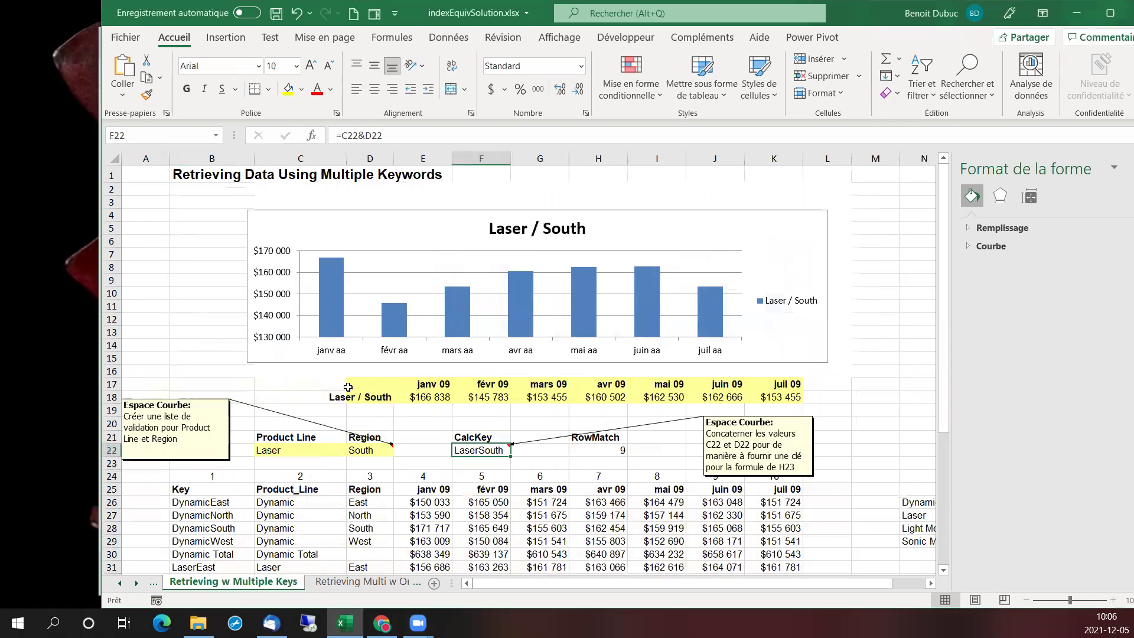
{"action": "right_click", "coordinate": [135, 582]}
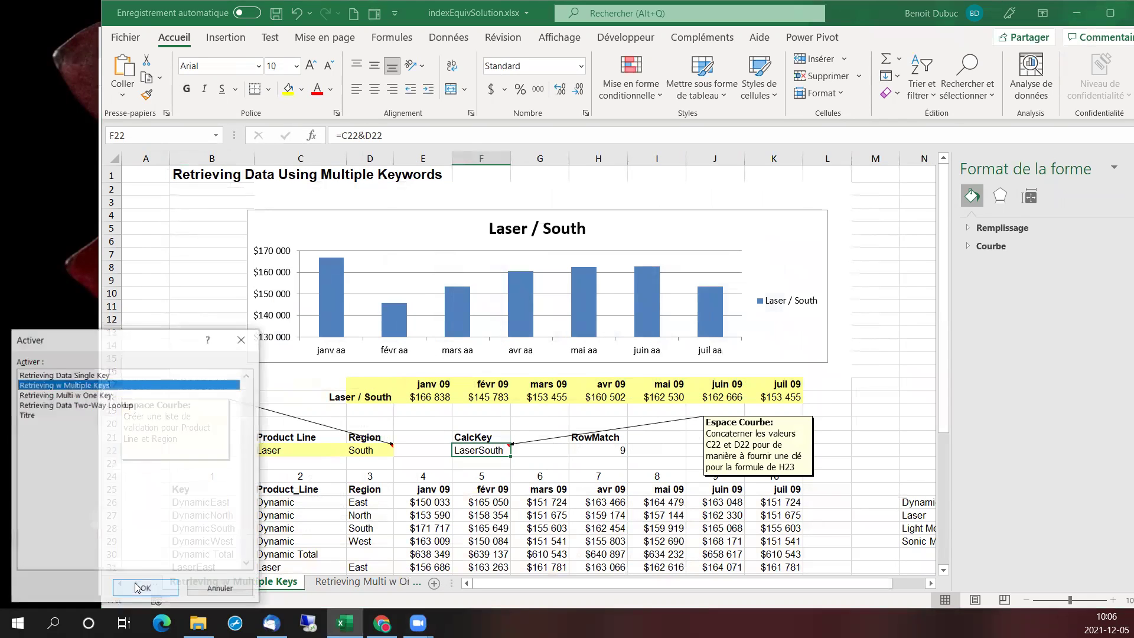
{"action": "left_click", "coordinate": [131, 405]}
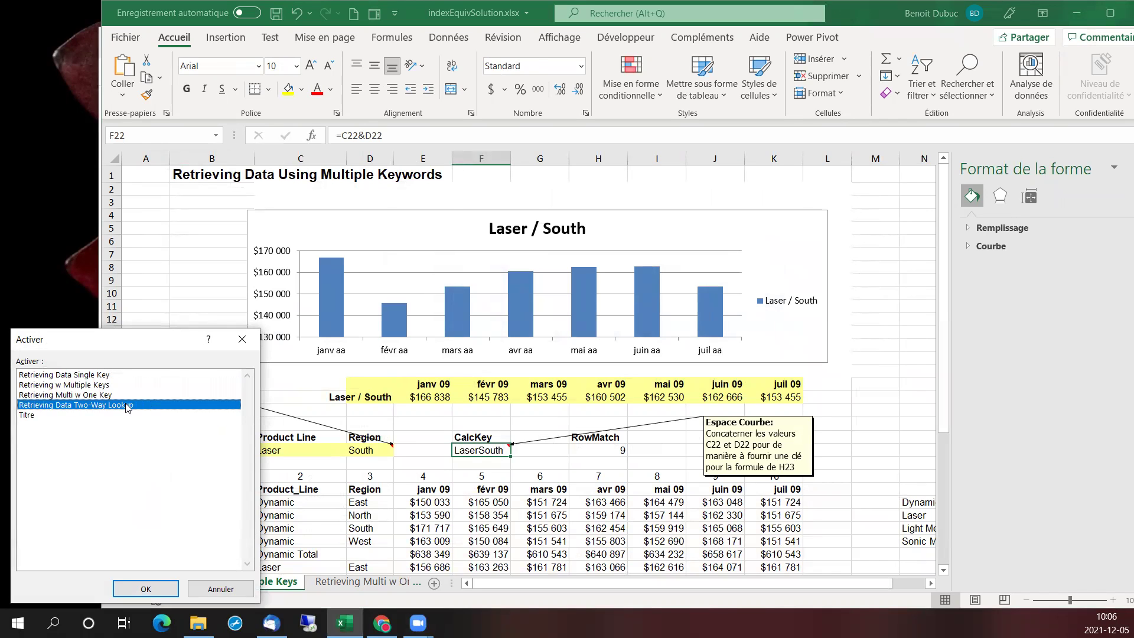
{"action": "double_click", "coordinate": [129, 405]}
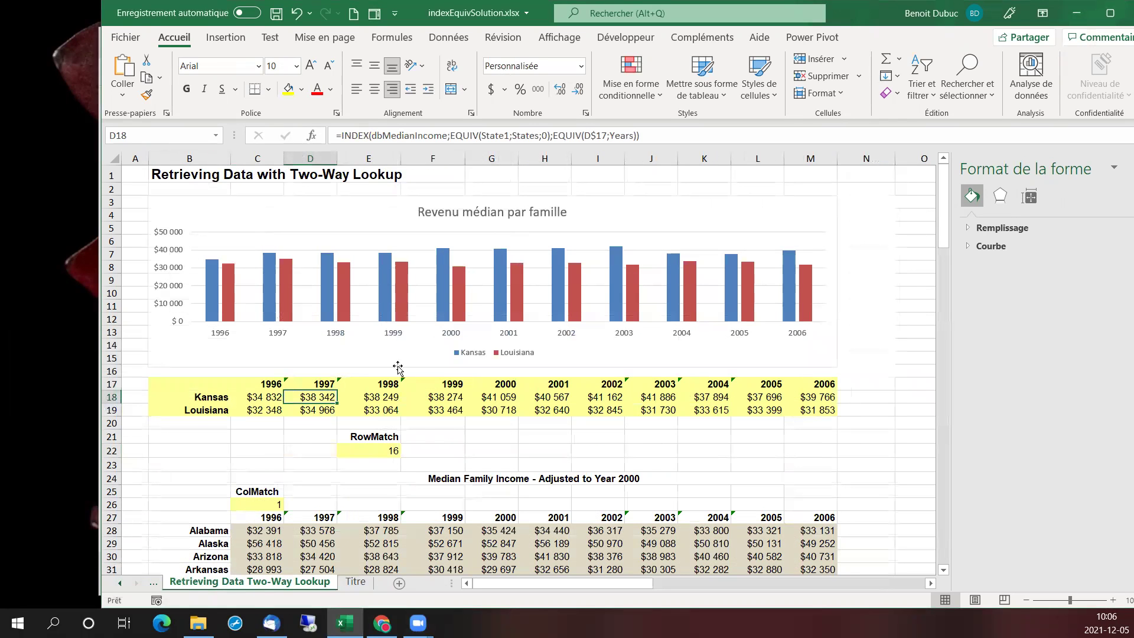
Replace Louisiana with Massachusetts in B19 and inspect C19's lookup formula
{"action": "left_click", "coordinate": [219, 409]}
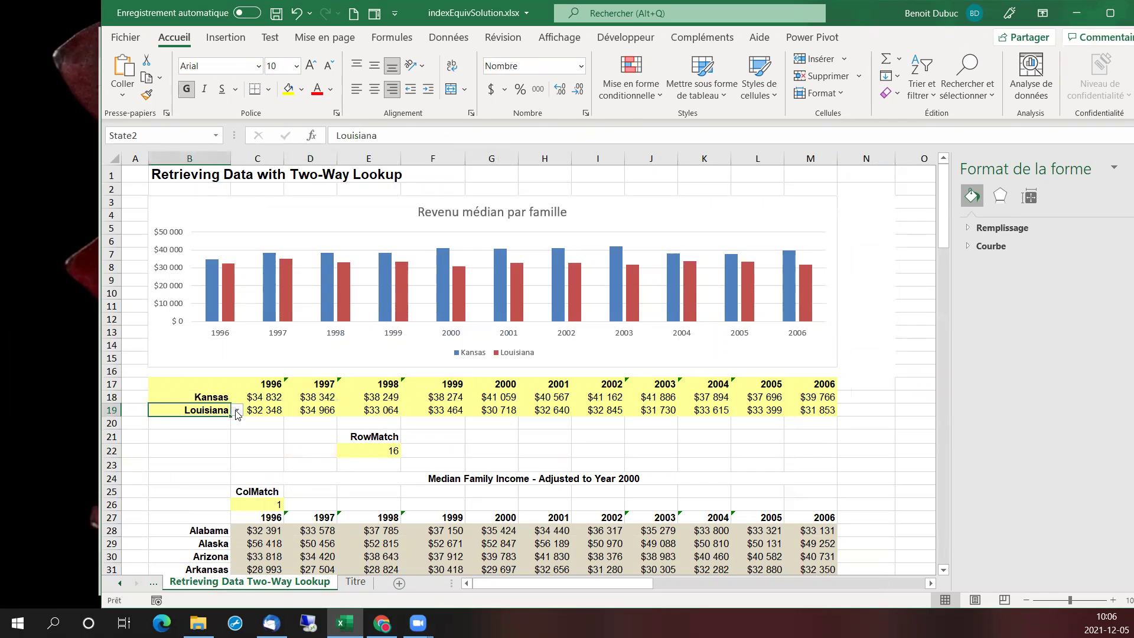
{"action": "left_click", "coordinate": [237, 409]}
{"action": "left_click", "coordinate": [211, 455]}
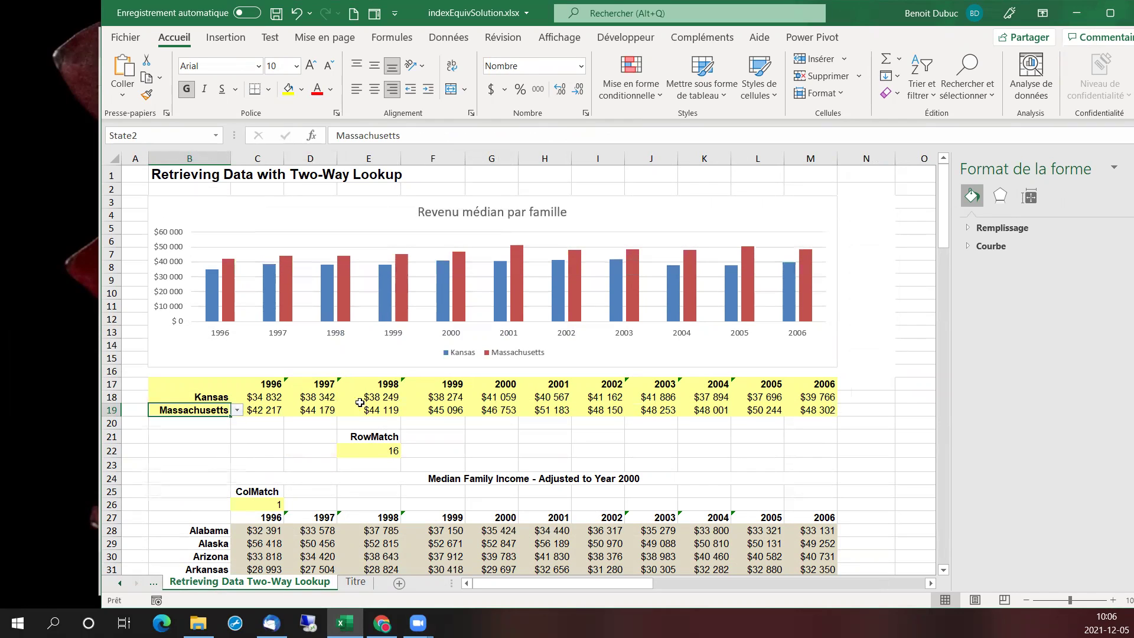
{"action": "left_click", "coordinate": [268, 409]}
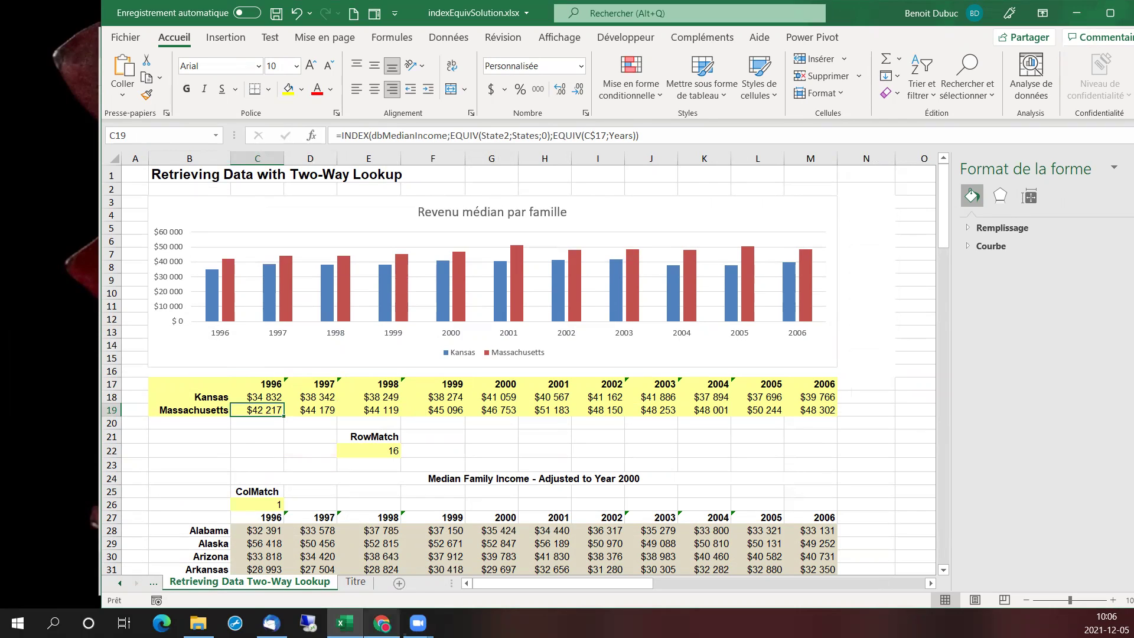
{"action": "left_click", "coordinate": [382, 622]}
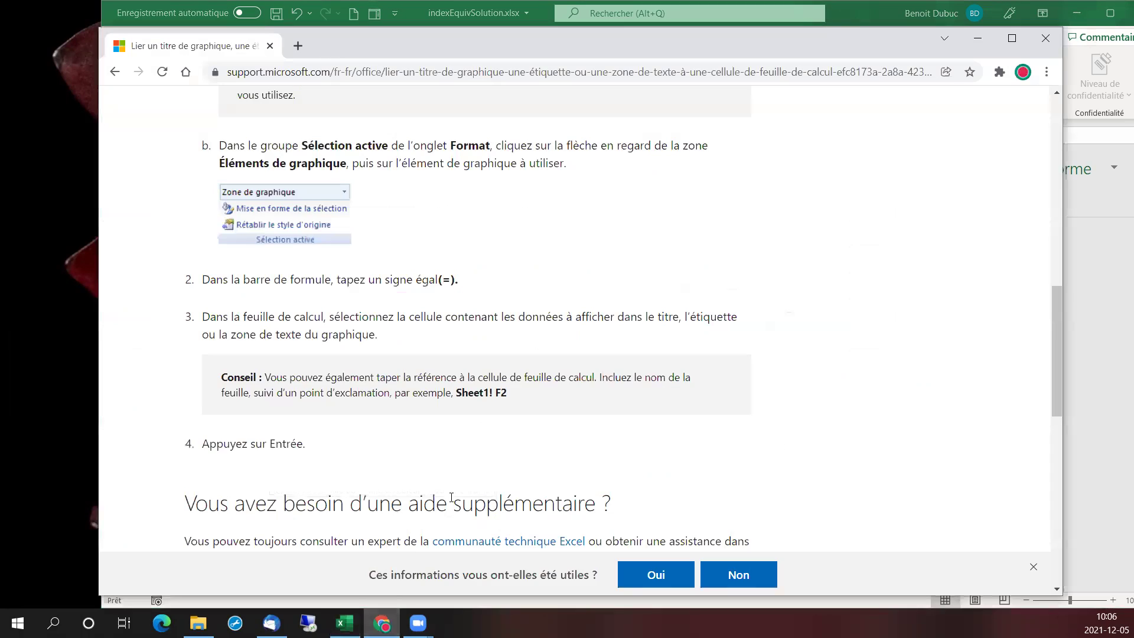
{"action": "scroll", "coordinate": [511, 301], "scroll_direction": "up", "scroll_amount": 12}
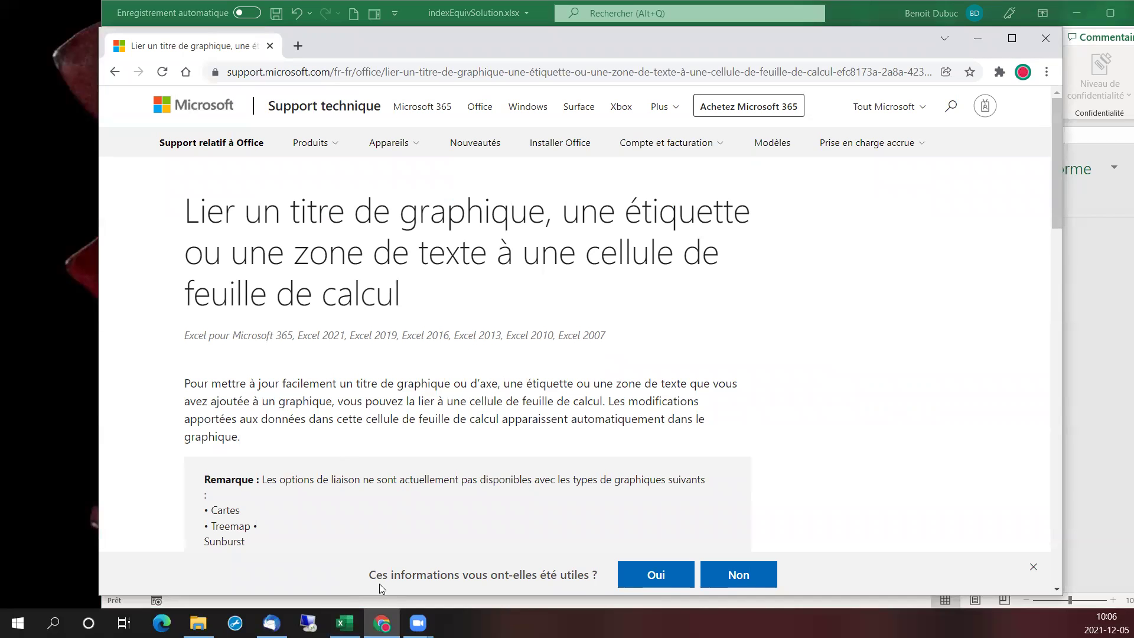
{"action": "left_click", "coordinate": [345, 622]}
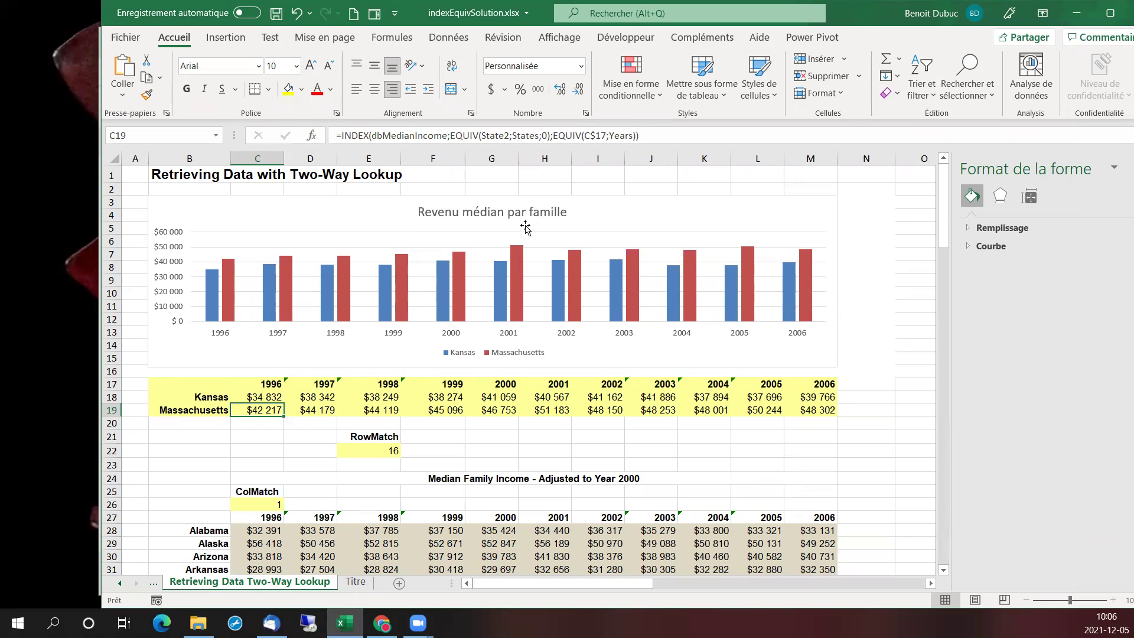
Try editing the 'Revenu médian par famille' chart title, then go to the Titre sheet
{"action": "left_click", "coordinate": [501, 214]}
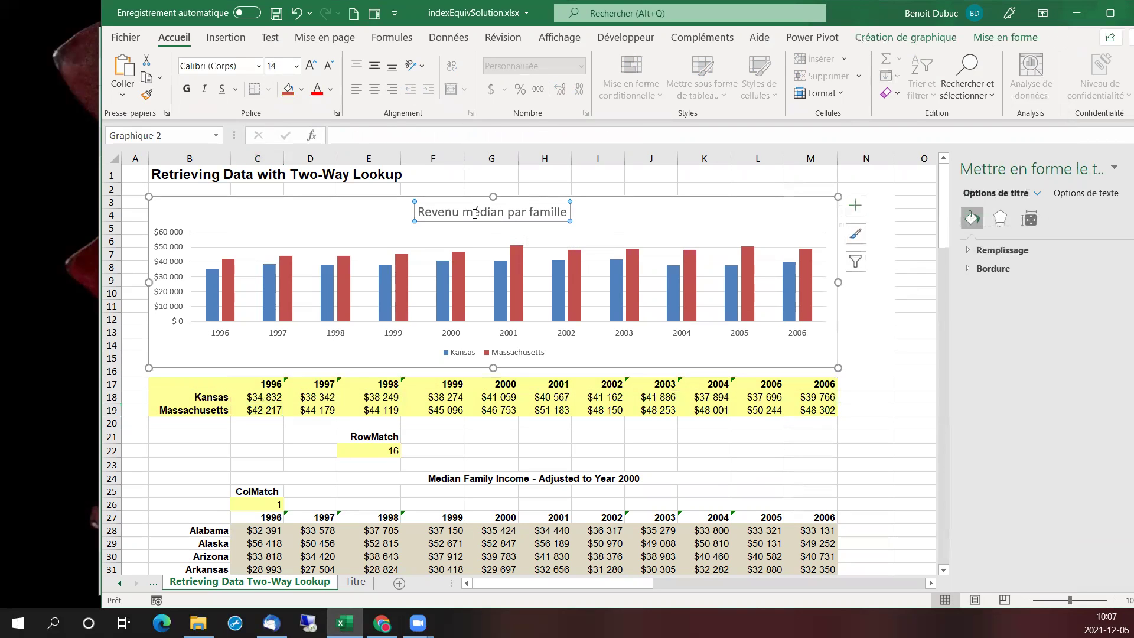
{"action": "left_click", "coordinate": [438, 210]}
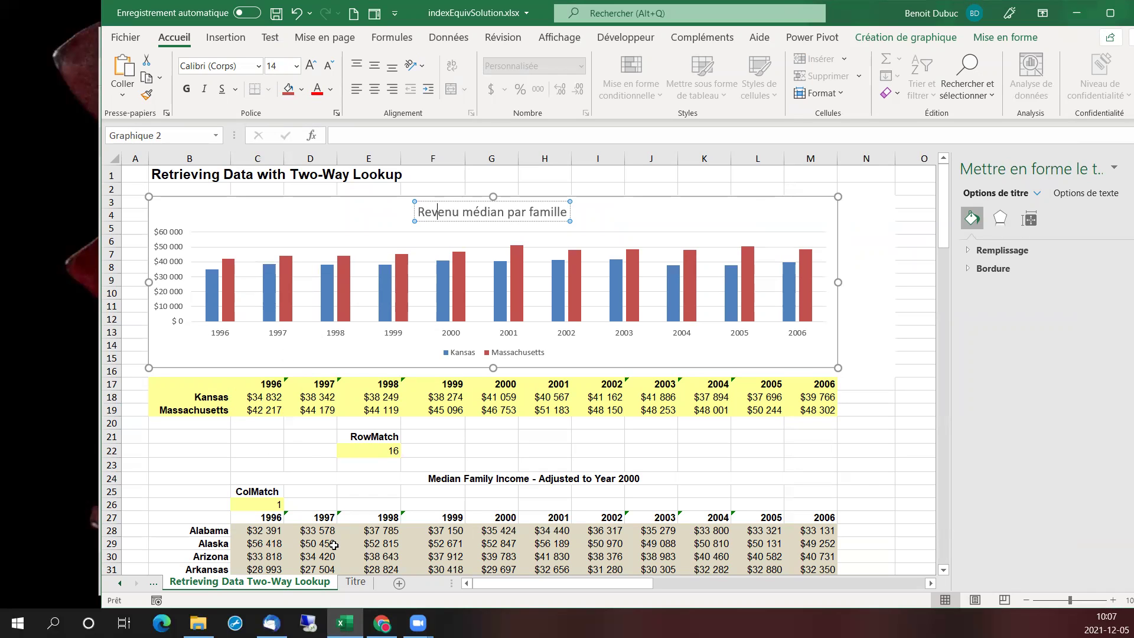
{"action": "left_click", "coordinate": [355, 583]}
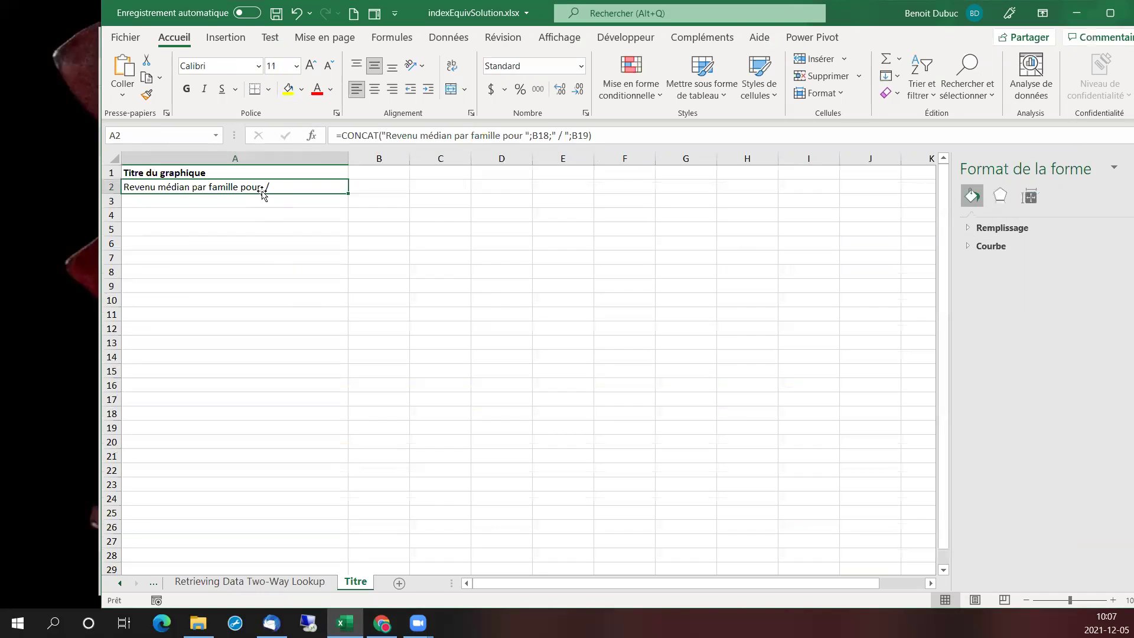
Copy the phrase 'Revenu médian par famille pour' from A2's existing formula
{"action": "left_click", "coordinate": [427, 137]}
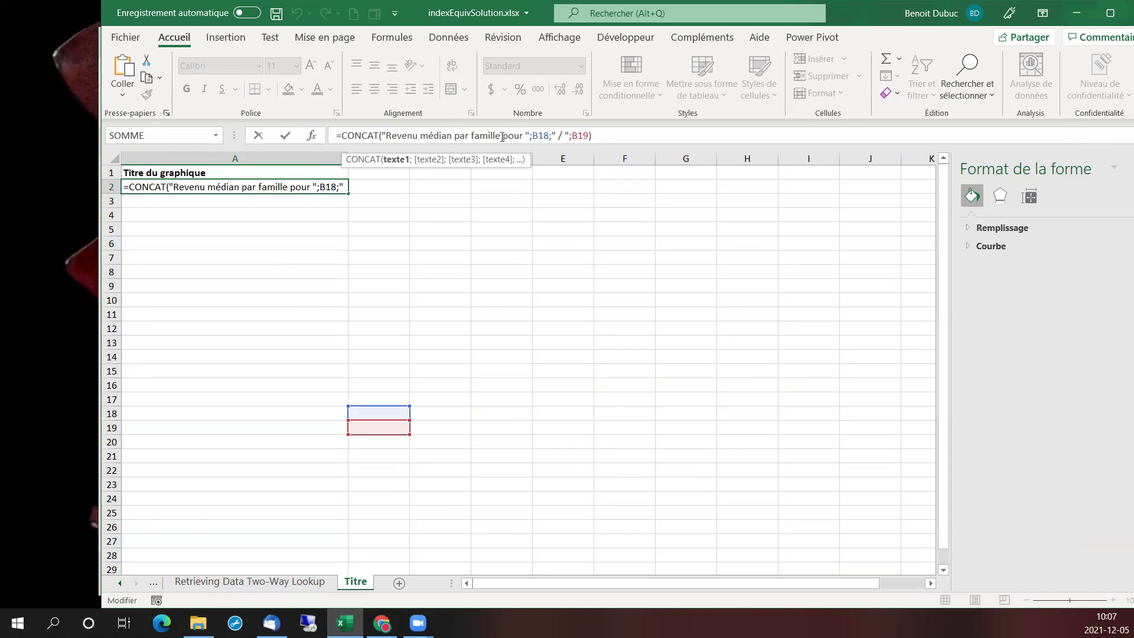
{"action": "left_click_drag", "start_coordinate": [592, 135], "coordinate": [314, 131]}
{"action": "key", "text": "Delete"}
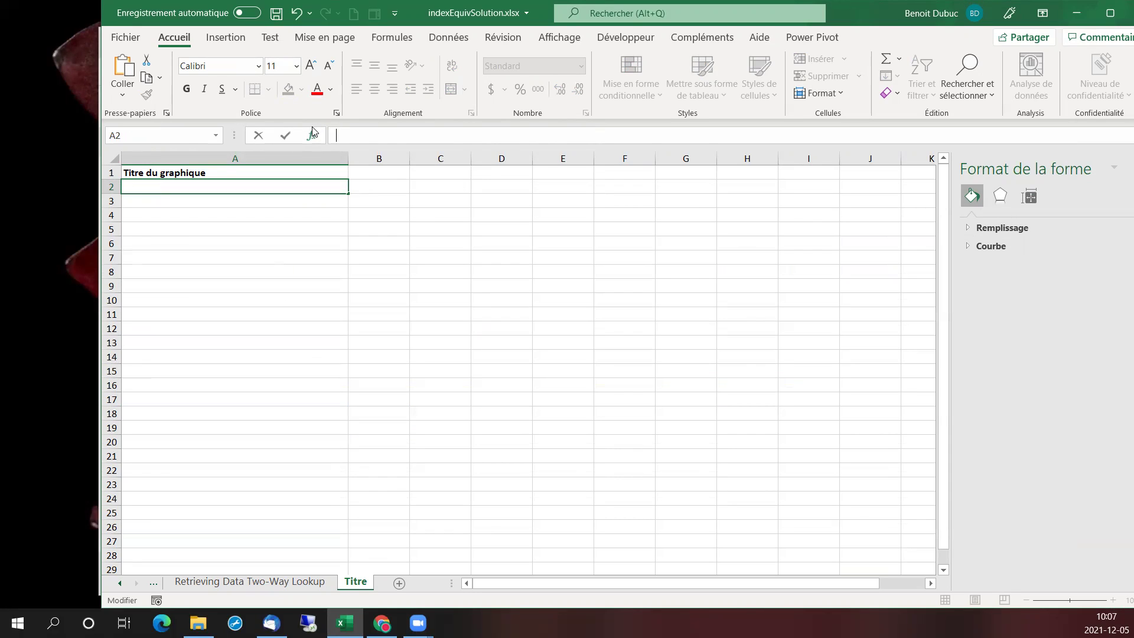
{"action": "key", "text": "ctrl+z"}
{"action": "left_click", "coordinate": [429, 135]}
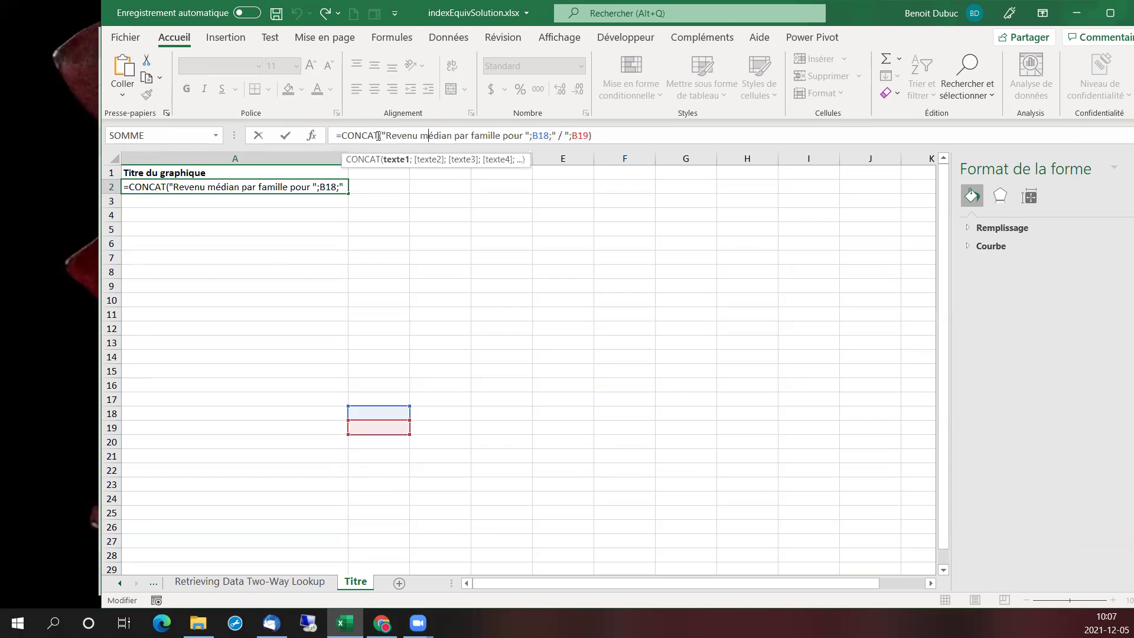
{"action": "left_click_drag", "start_coordinate": [385, 135], "coordinate": [522, 136]}
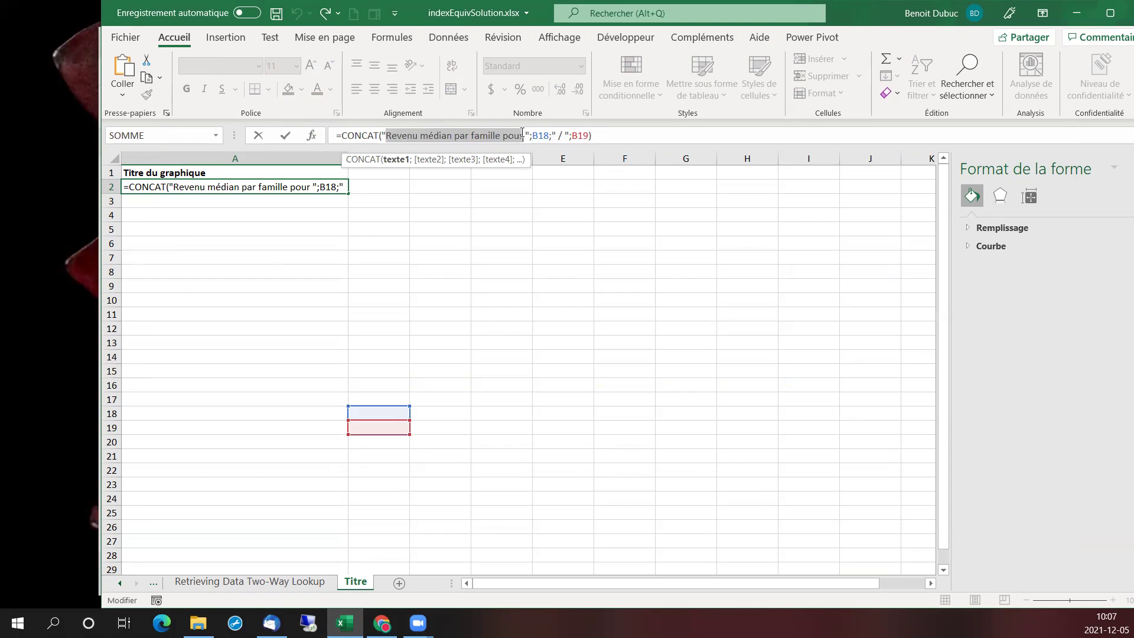
{"action": "right_click", "coordinate": [495, 136]}
{"action": "left_click", "coordinate": [522, 164]}
Replace A2's whole formula with a fresh =CONCAT( entry
{"action": "left_click_drag", "start_coordinate": [593, 135], "coordinate": [326, 135]}
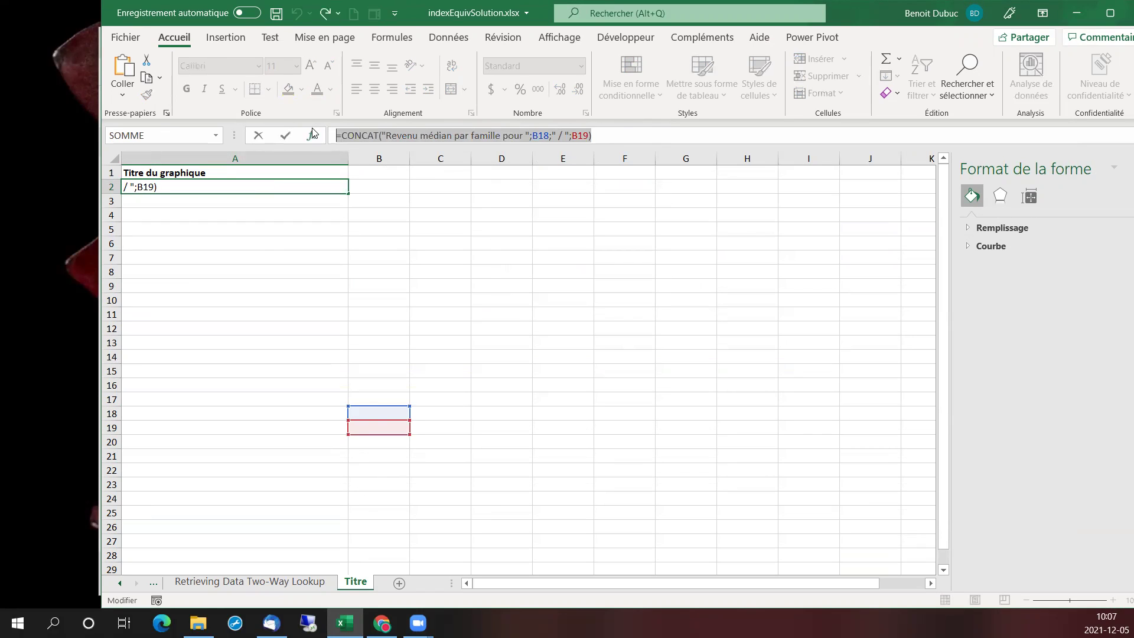
{"action": "type", "text": "=con"}
{"action": "key", "text": "Tab"}
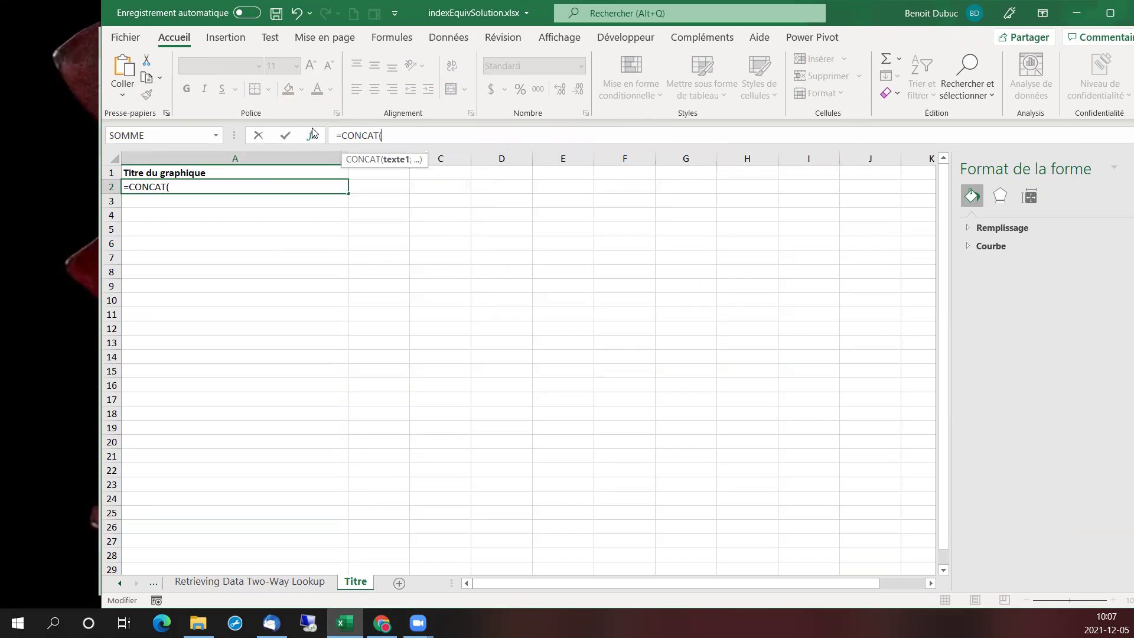
Paste the title phrase as Texte1 and reference the Kansas state cell as Texte2
{"action": "left_click", "coordinate": [312, 137]}
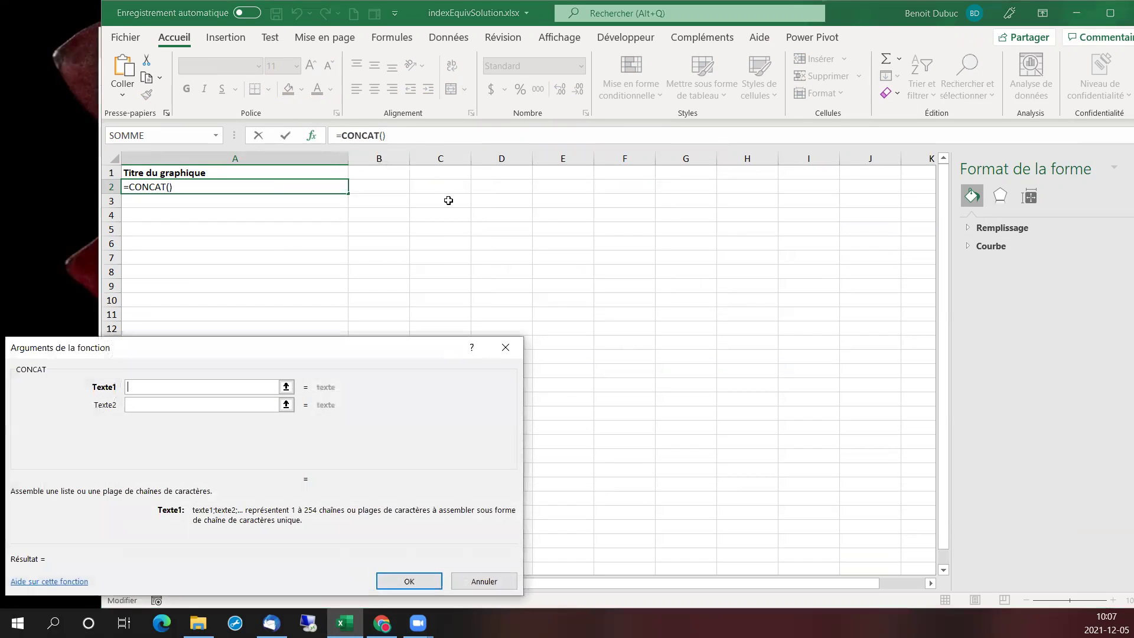
{"action": "left_click_drag", "start_coordinate": [273, 346], "coordinate": [593, 172]}
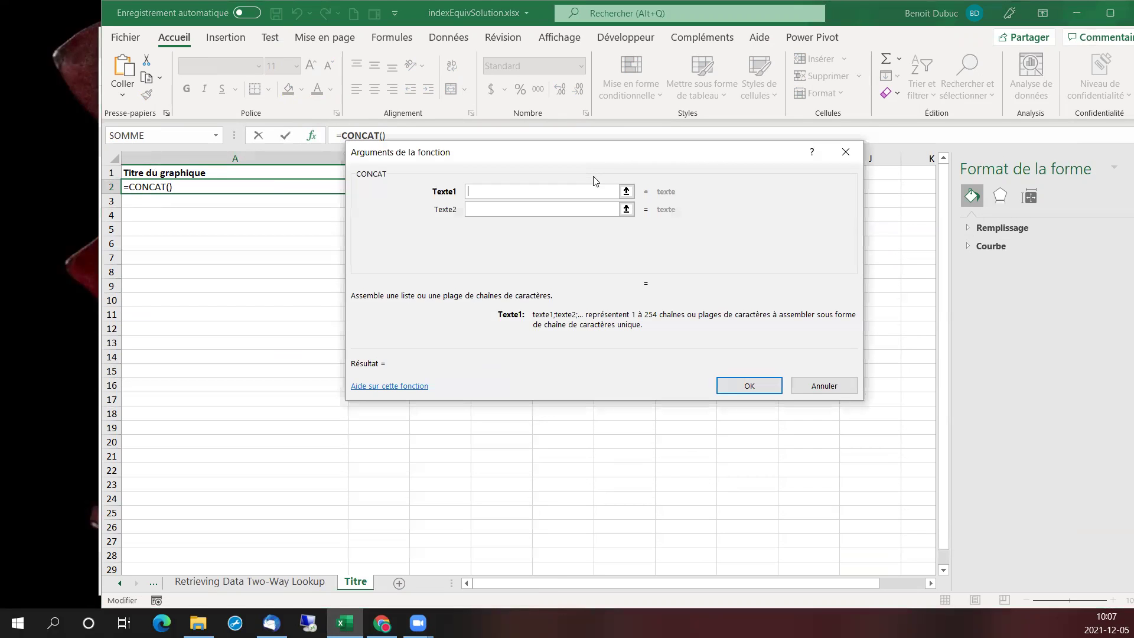
{"action": "key", "text": "ctrl+v"}
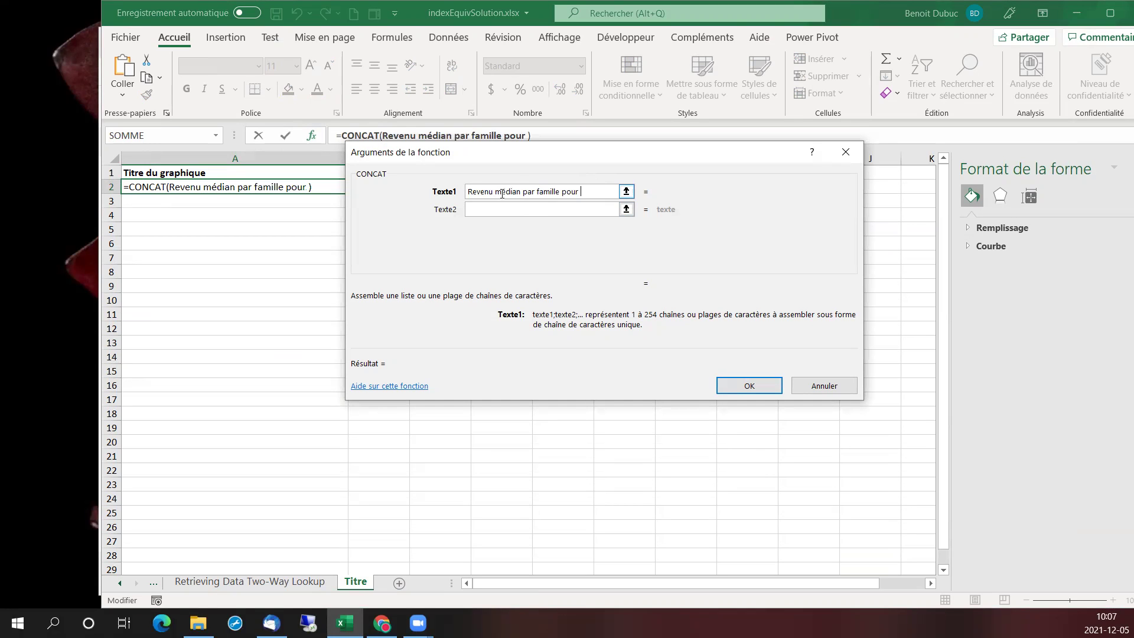
{"action": "left_click", "coordinate": [536, 209]}
{"action": "left_click", "coordinate": [497, 211]}
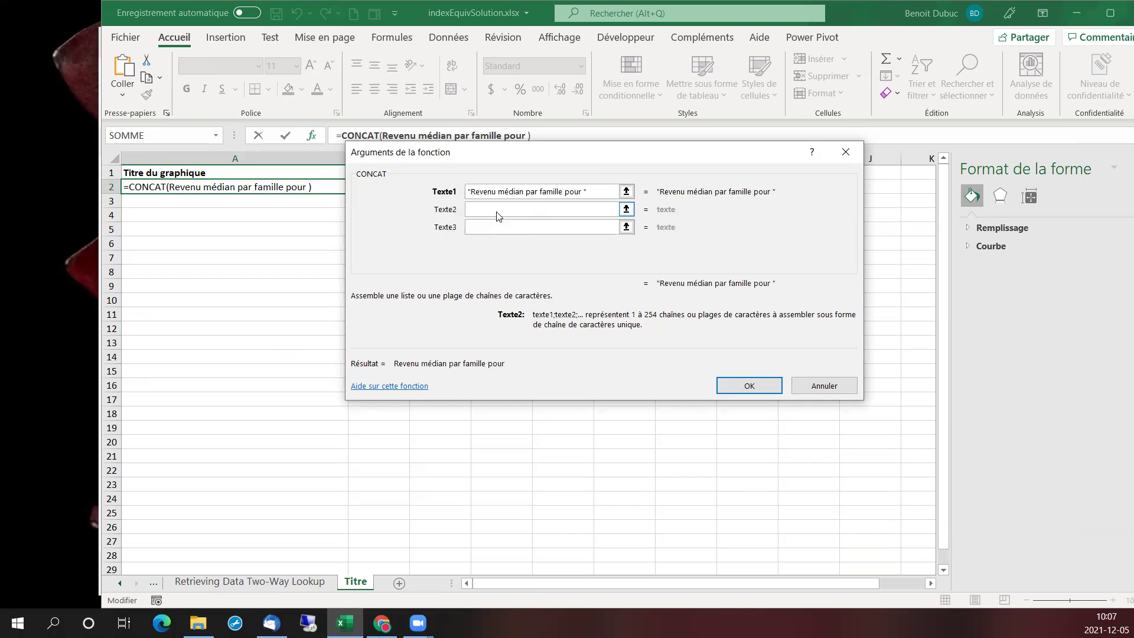
{"action": "left_click", "coordinate": [626, 209]}
{"action": "left_click", "coordinate": [278, 581]}
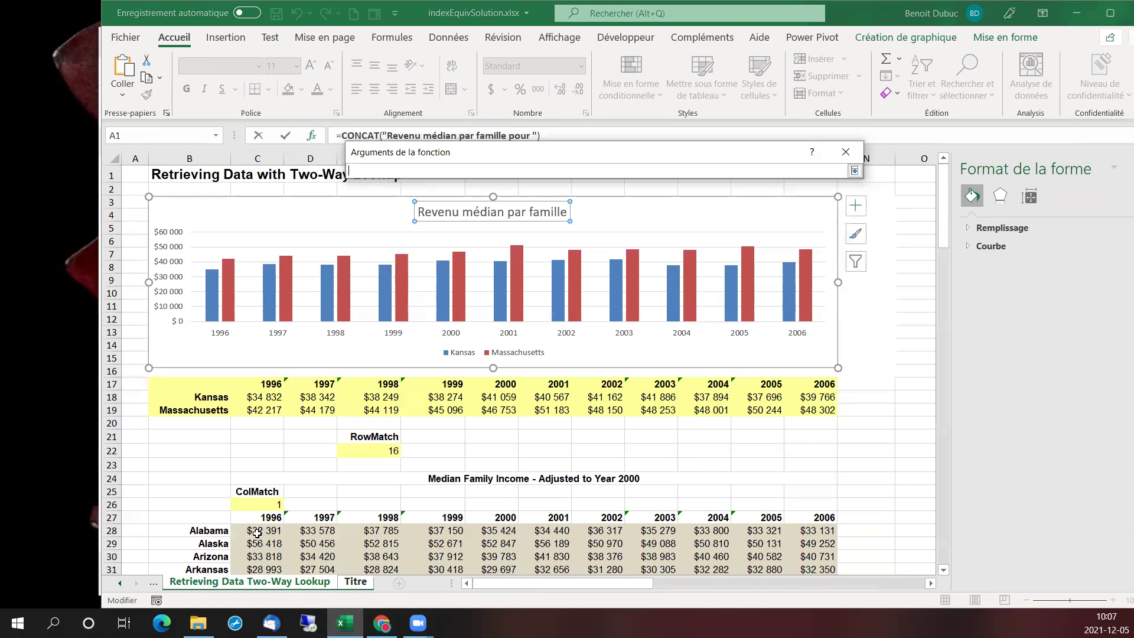
{"action": "left_click", "coordinate": [206, 397]}
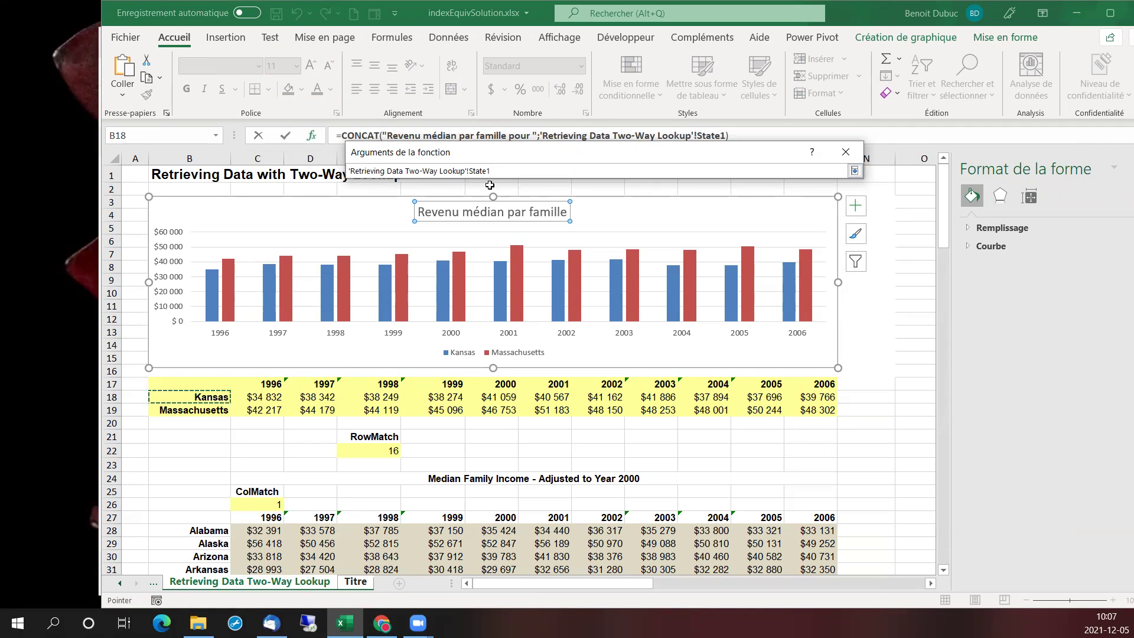
{"action": "left_click", "coordinate": [855, 172]}
Add ' et ' as Texte3 and the Massachusetts state cell as Texte4
{"action": "left_click", "coordinate": [605, 228]}
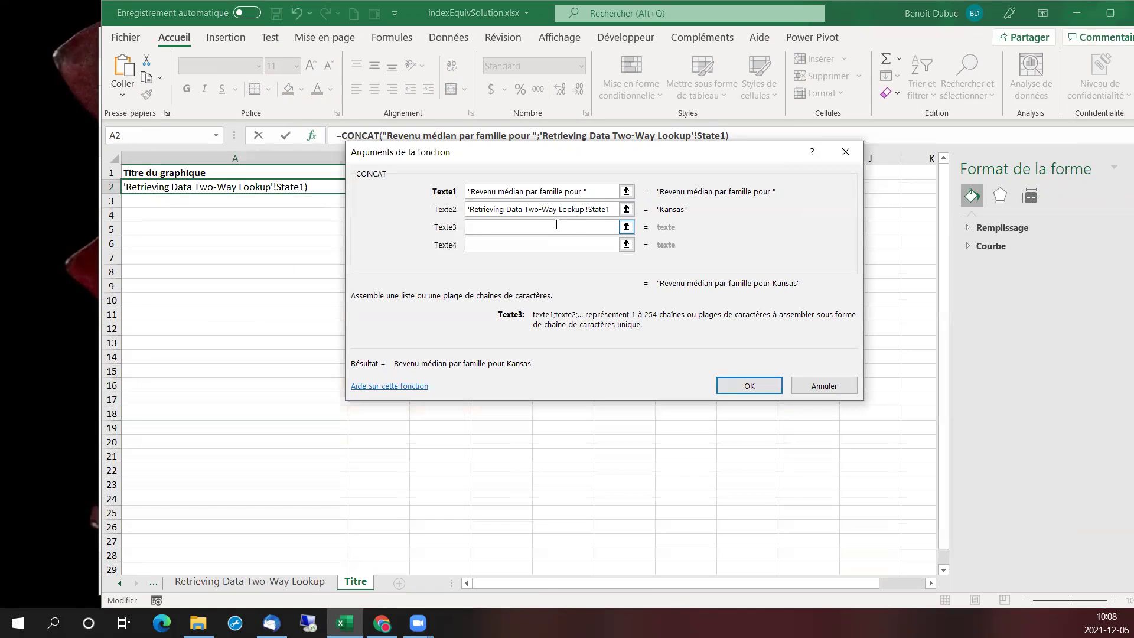
{"action": "type", "text": "et"}
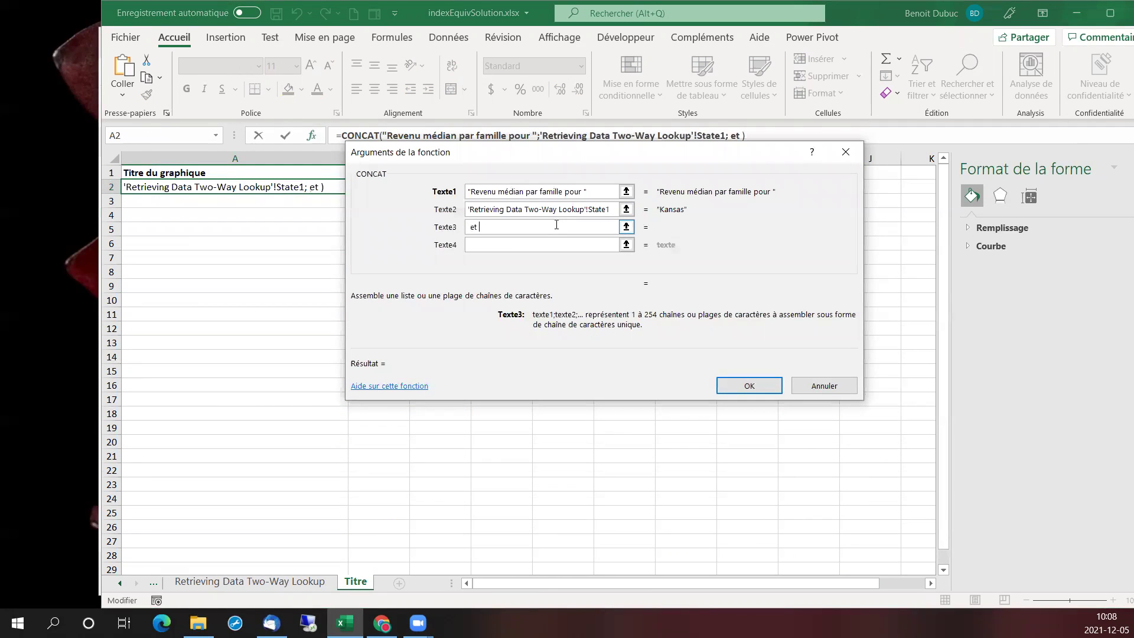
{"action": "key", "text": "Tab"}
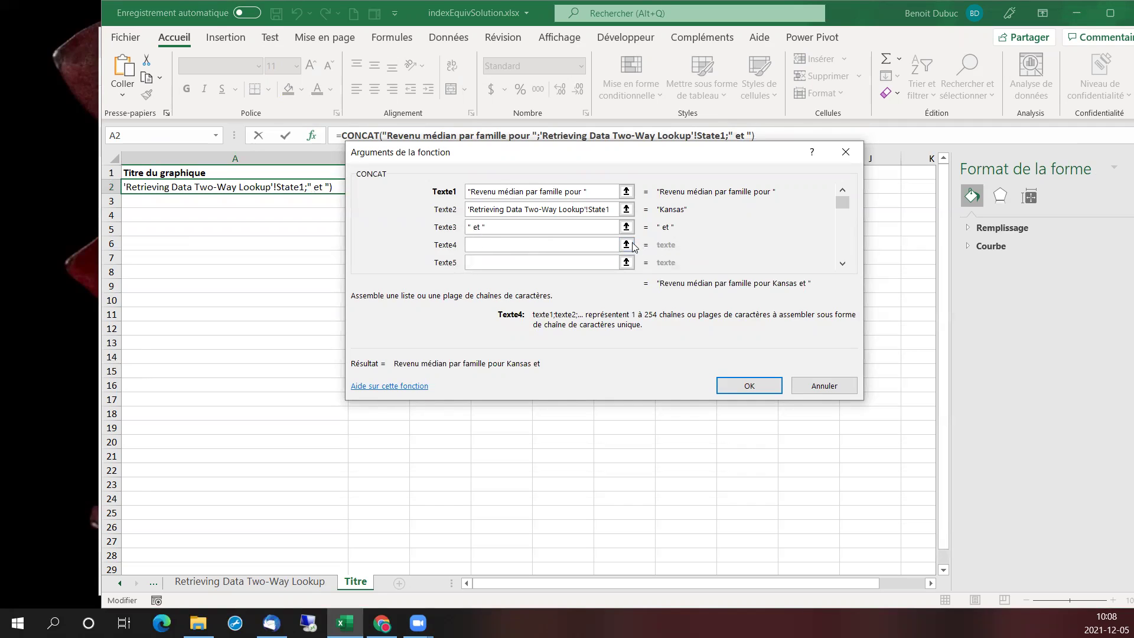
{"action": "left_click", "coordinate": [626, 244]}
{"action": "left_click", "coordinate": [248, 581]}
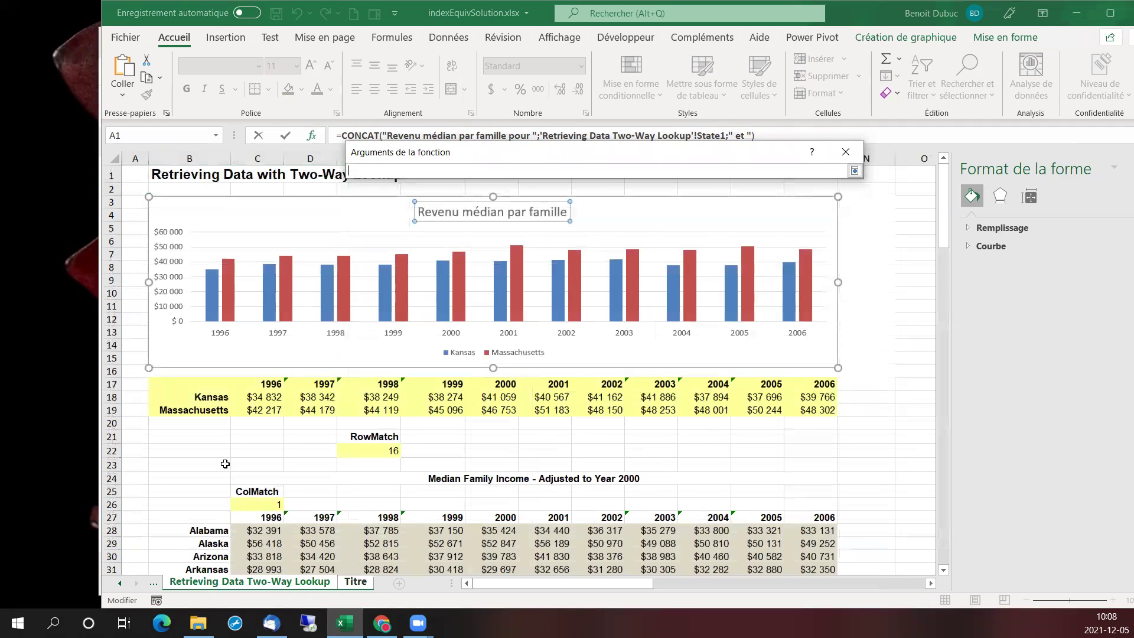
{"action": "left_click", "coordinate": [223, 416]}
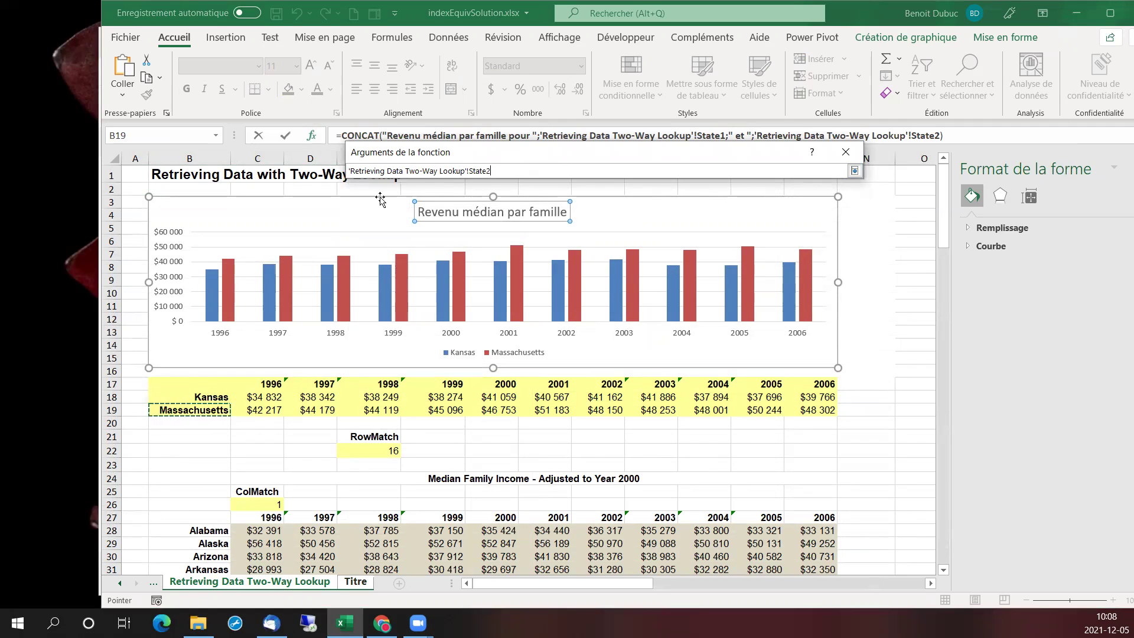
{"action": "left_click", "coordinate": [855, 170]}
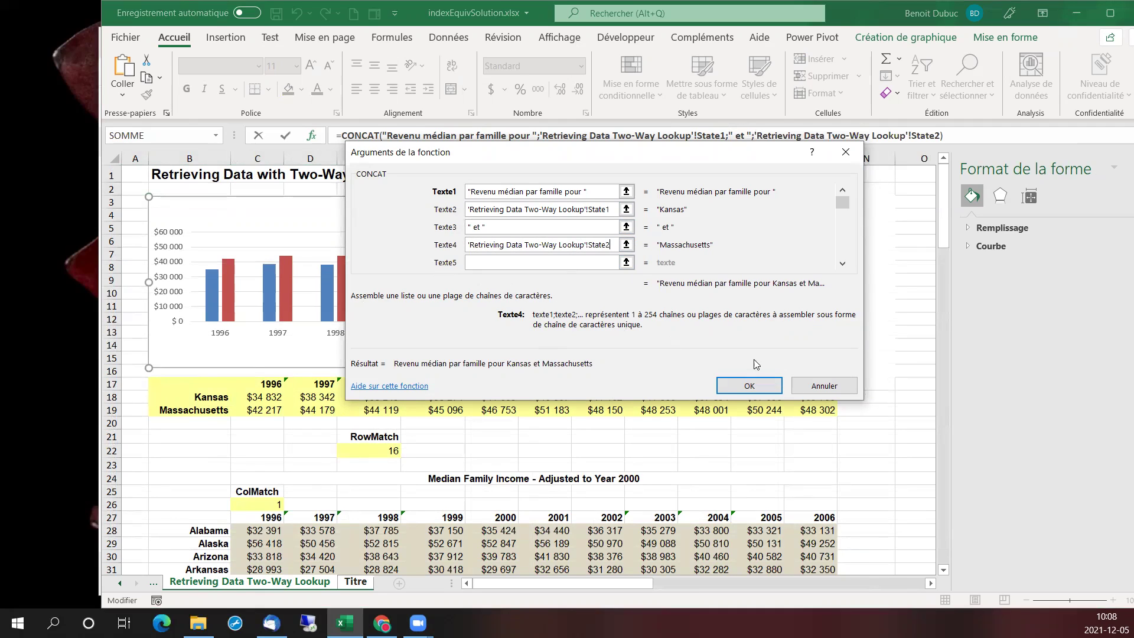
Confirm the CONCAT title in A2, widen column A to fit it, and return to the lookup sheet
{"action": "left_click", "coordinate": [749, 385]}
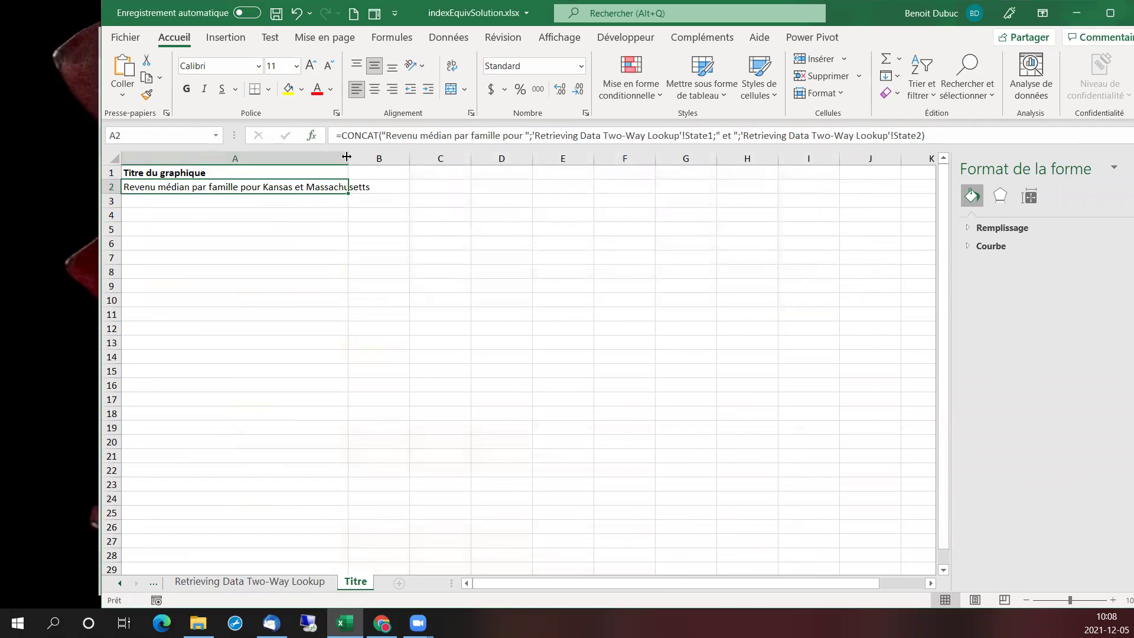
{"action": "left_click_drag", "start_coordinate": [346, 155], "coordinate": [376, 157]}
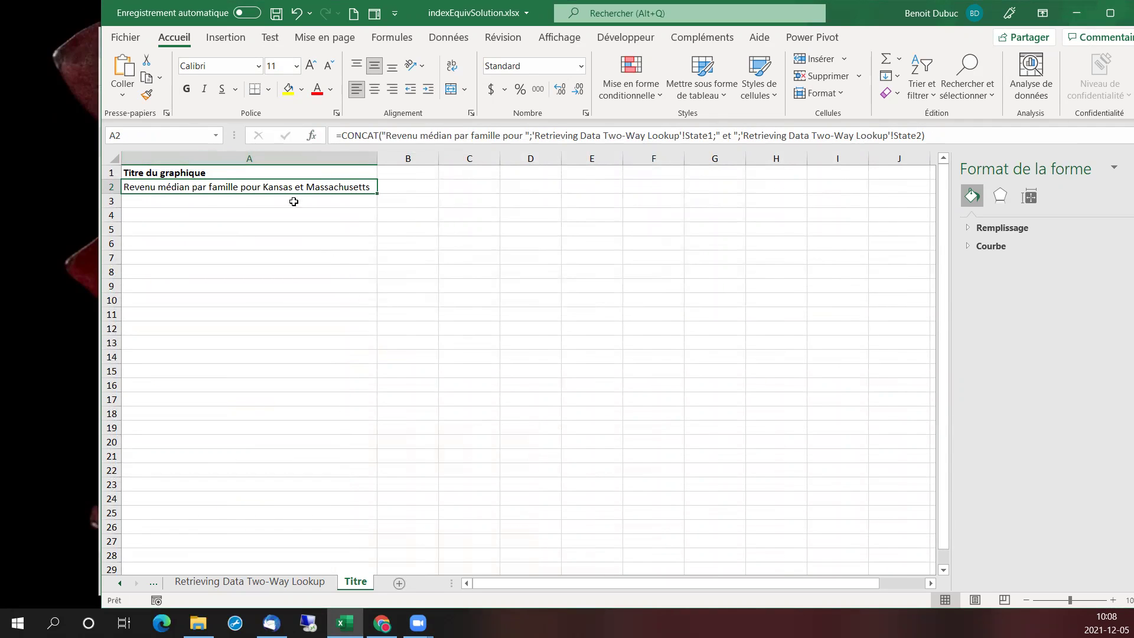
{"action": "left_click", "coordinate": [282, 583]}
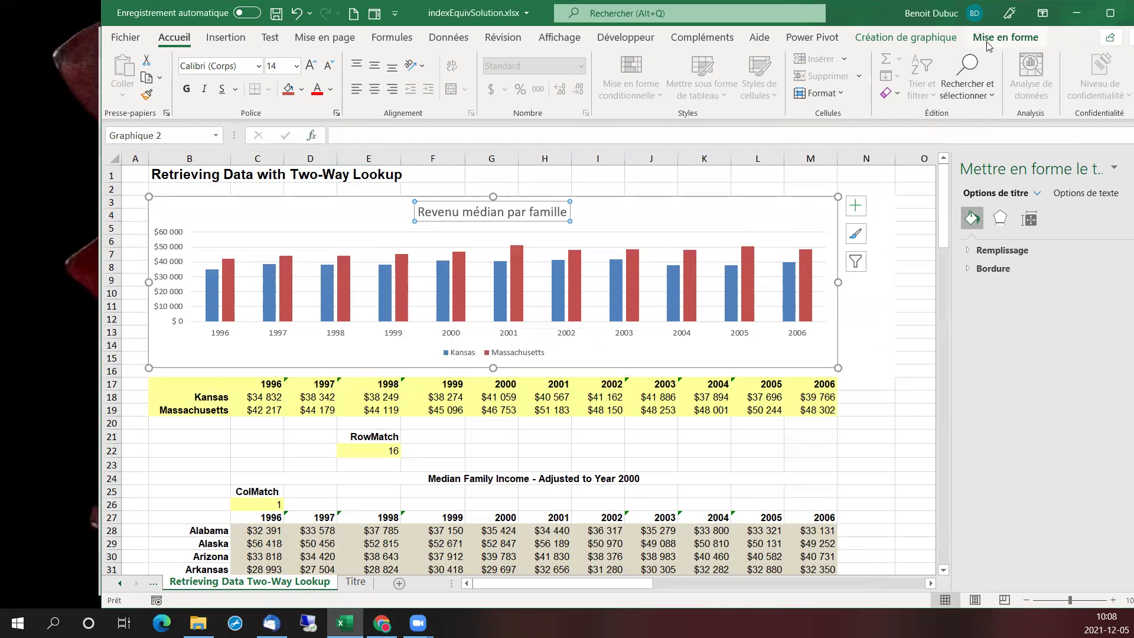
{"action": "mouse_move", "coordinate": [381, 622]}
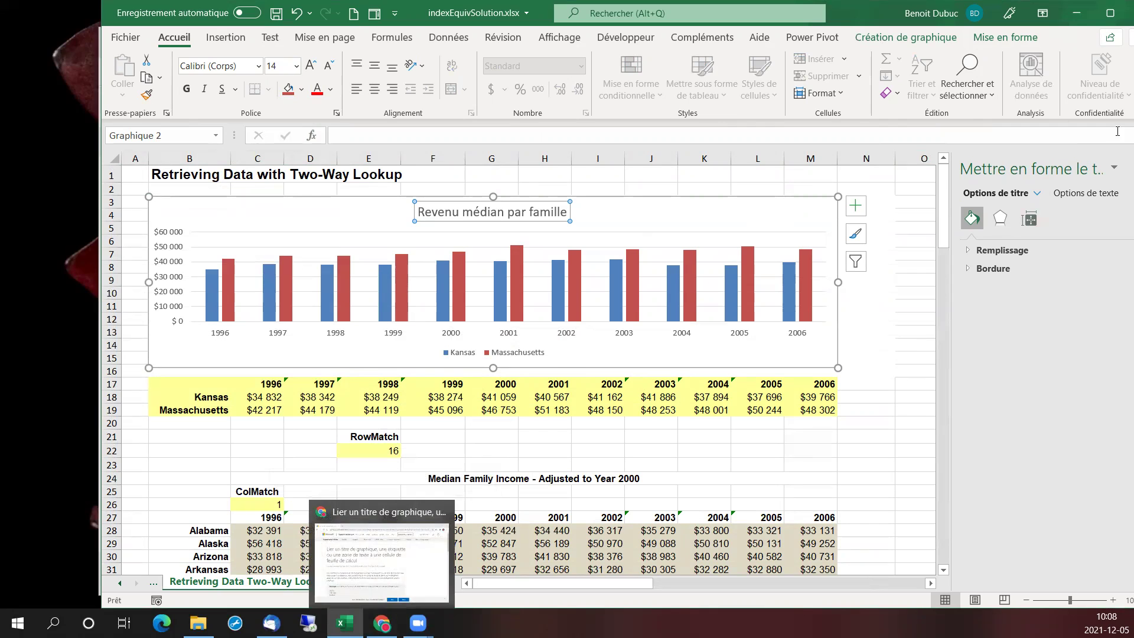
Link the selected chart title to =Titre!A2 so it reads 'Revenu médian par famille pour Kansas et Massachusetts'
{"action": "left_click", "coordinate": [999, 37]}
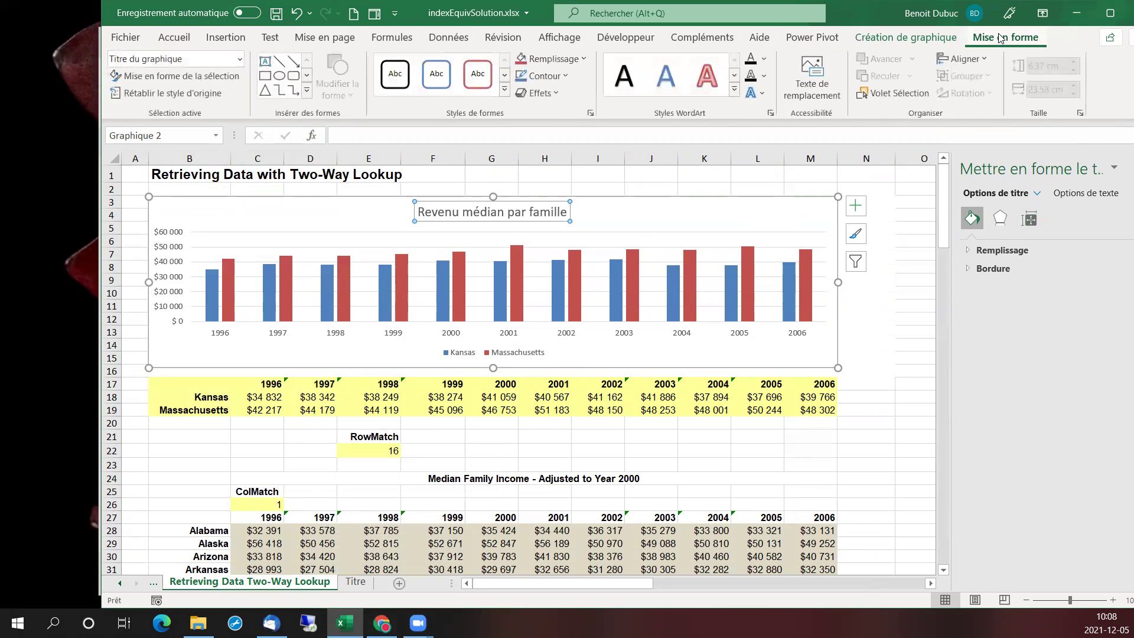
{"action": "left_click", "coordinate": [239, 59]}
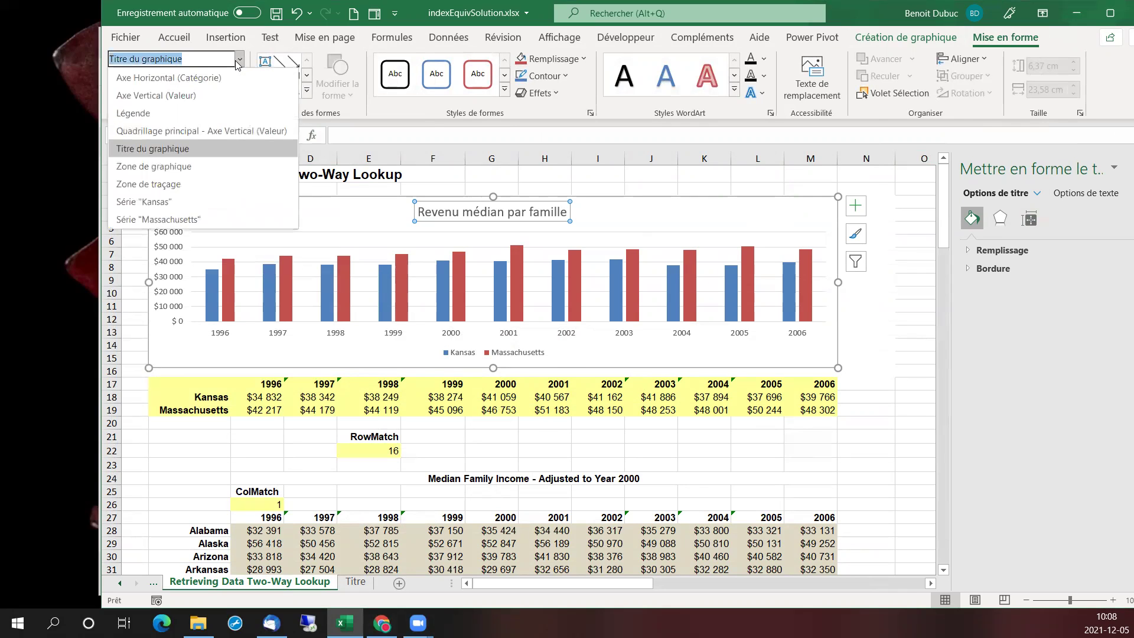
{"action": "left_click", "coordinate": [162, 152]}
{"action": "left_click", "coordinate": [360, 137]}
{"action": "type", "text": "="}
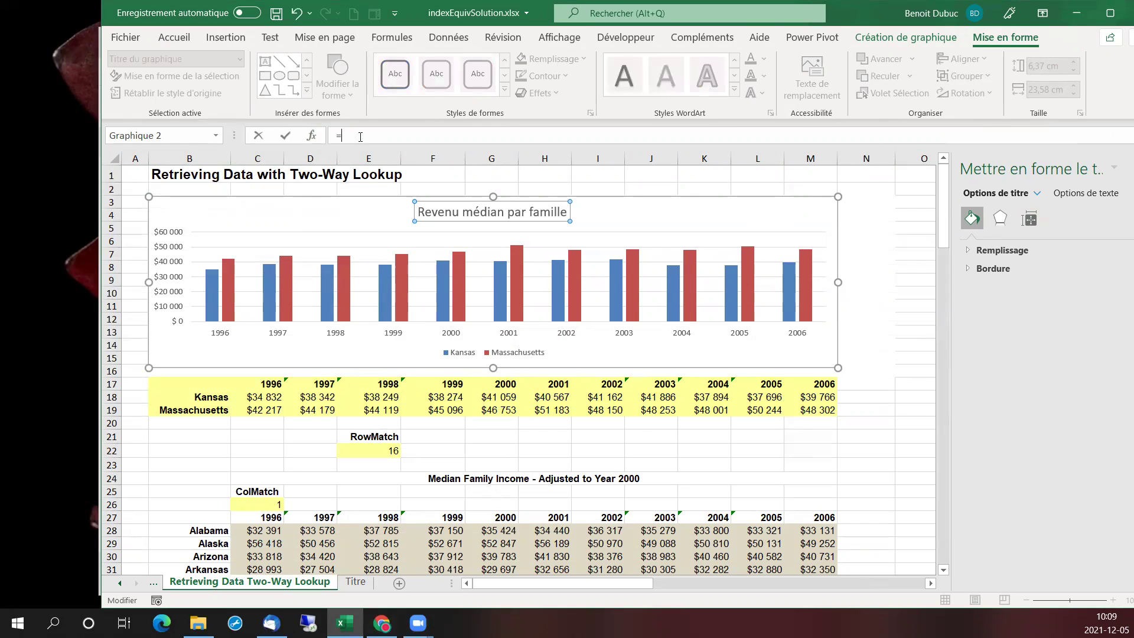
{"action": "left_click", "coordinate": [355, 582]}
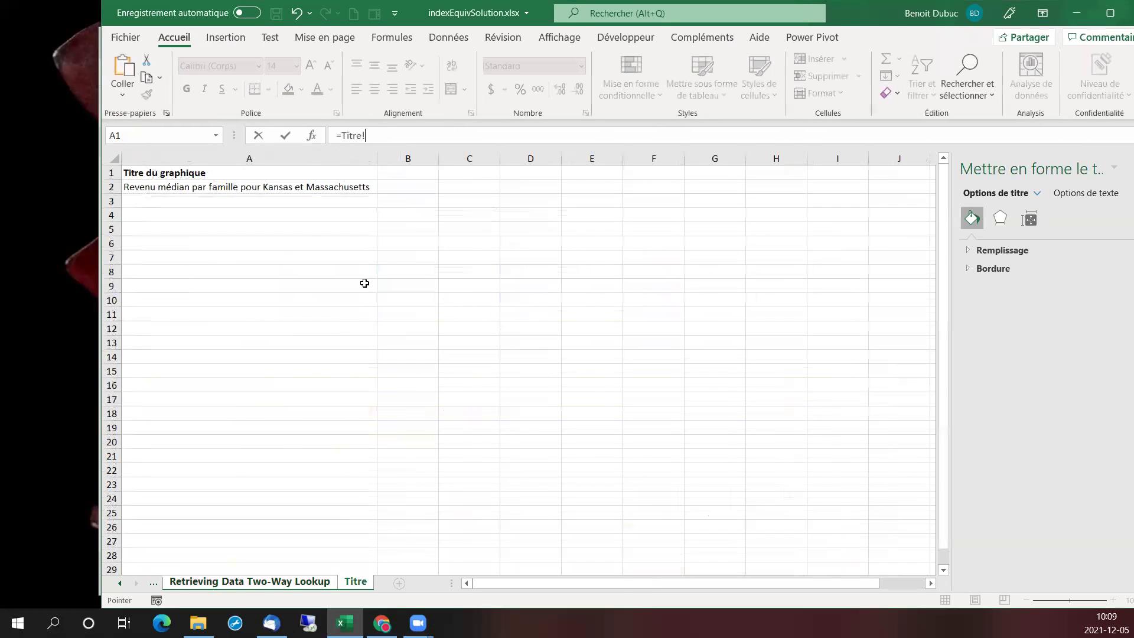
{"action": "left_click", "coordinate": [204, 186]}
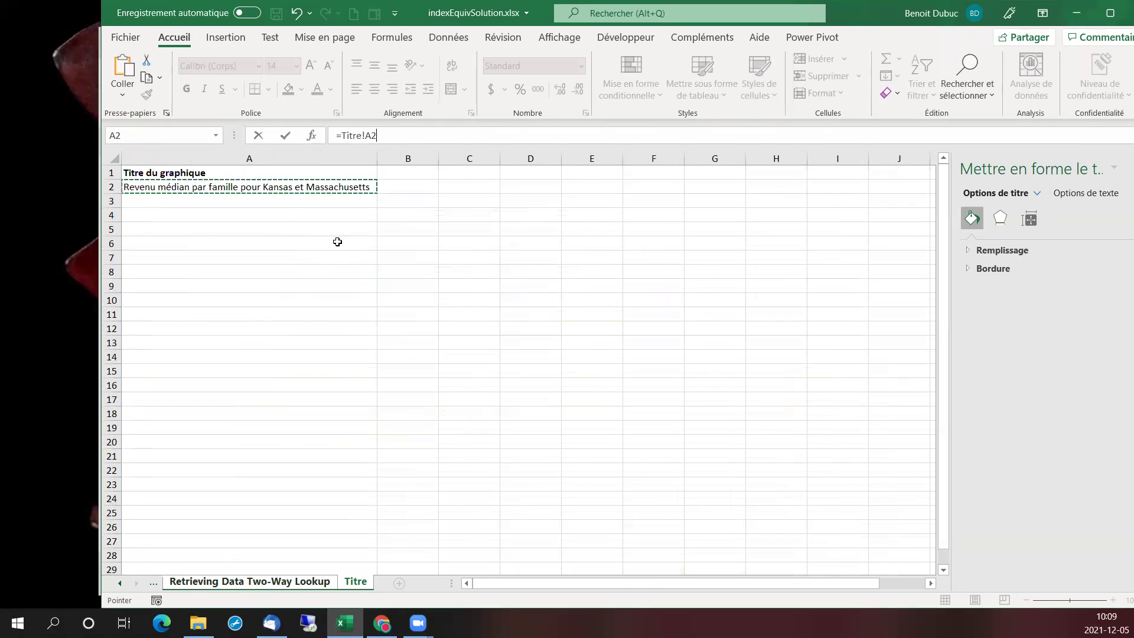
{"action": "key", "text": "Return"}
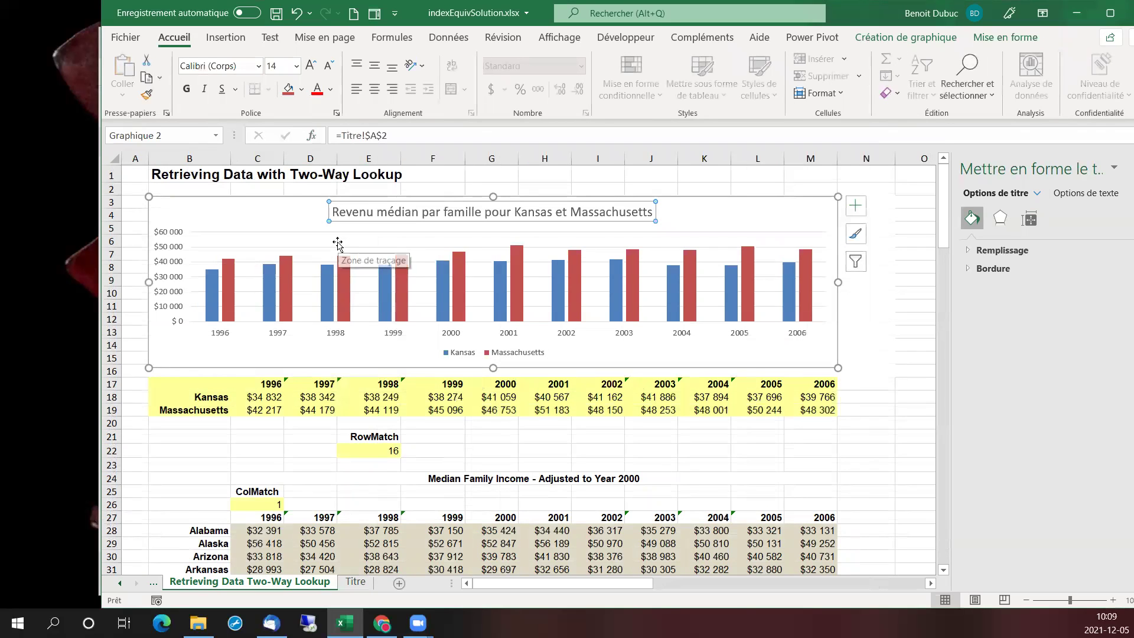
Set the compared states to Maryland in B18 and Mississippi in B19
{"action": "left_click", "coordinate": [197, 399]}
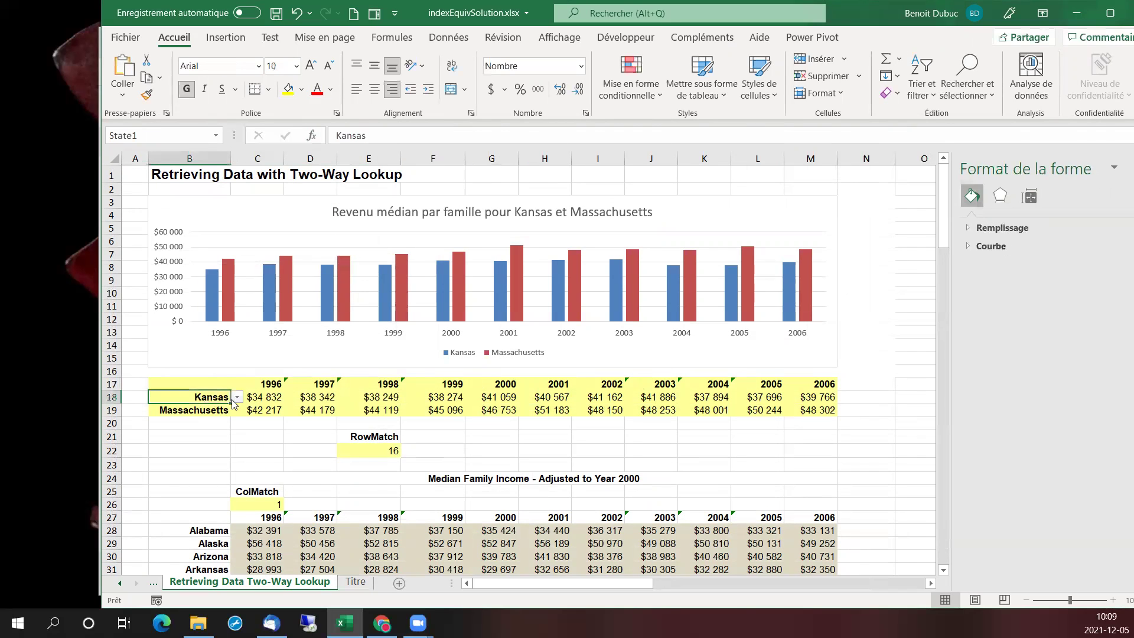
{"action": "left_click", "coordinate": [237, 400]}
{"action": "left_click", "coordinate": [178, 449]}
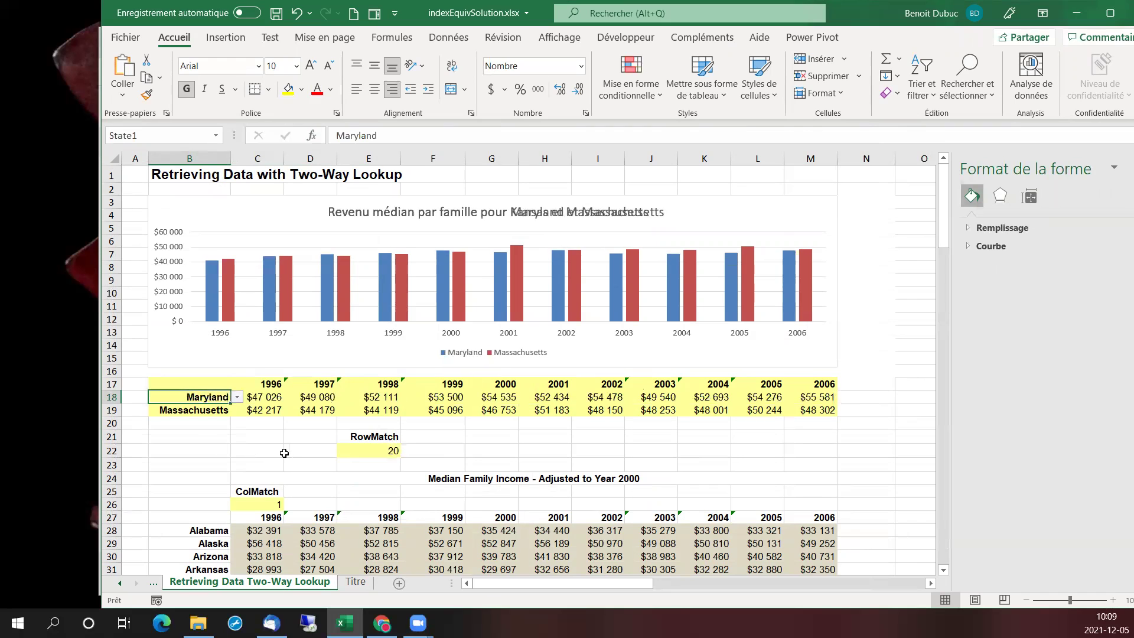
{"action": "left_click", "coordinate": [202, 409]}
{"action": "left_click", "coordinate": [237, 410]}
{"action": "left_click", "coordinate": [207, 452]}
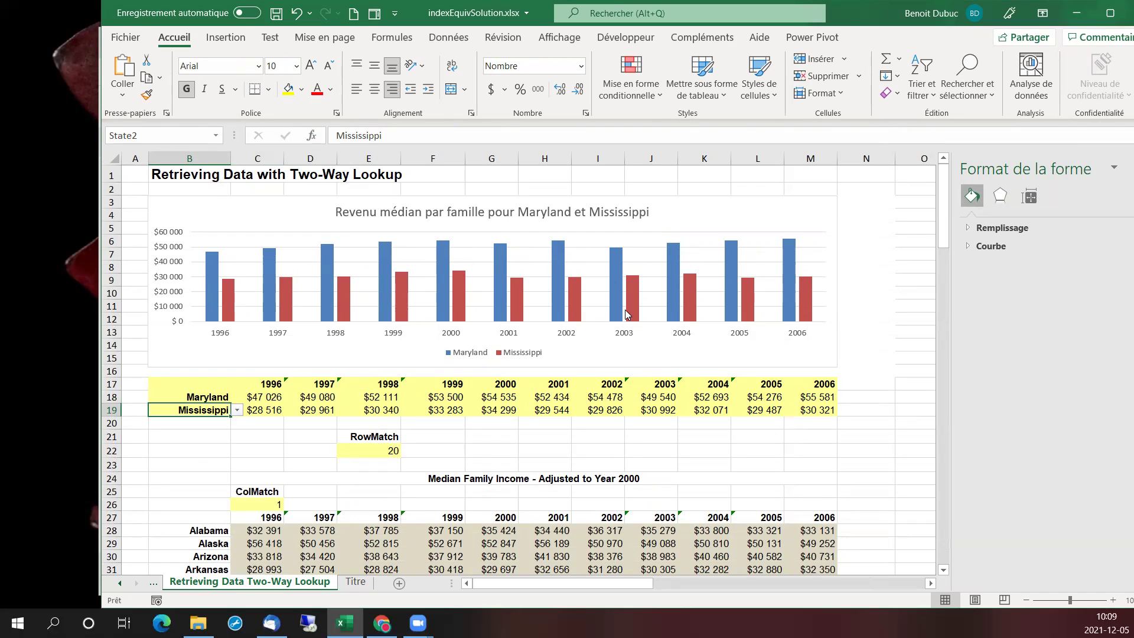
Check the updated title on the Titre sheet, then open the chart-title support article in Chrome
{"action": "left_click", "coordinate": [356, 581]}
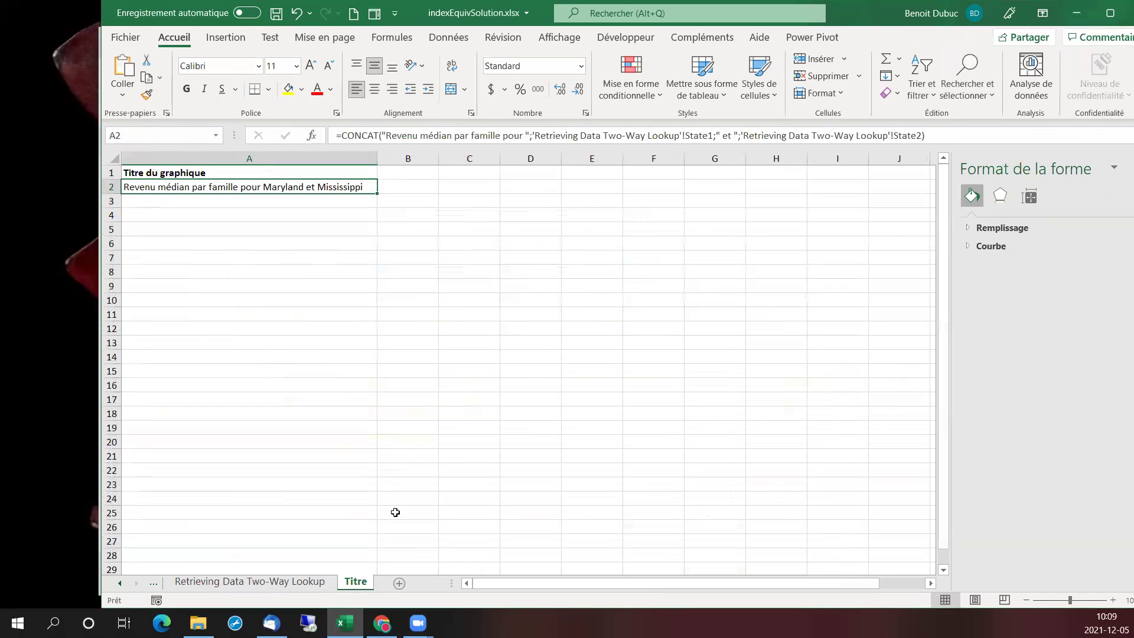
{"action": "left_click", "coordinate": [256, 585]}
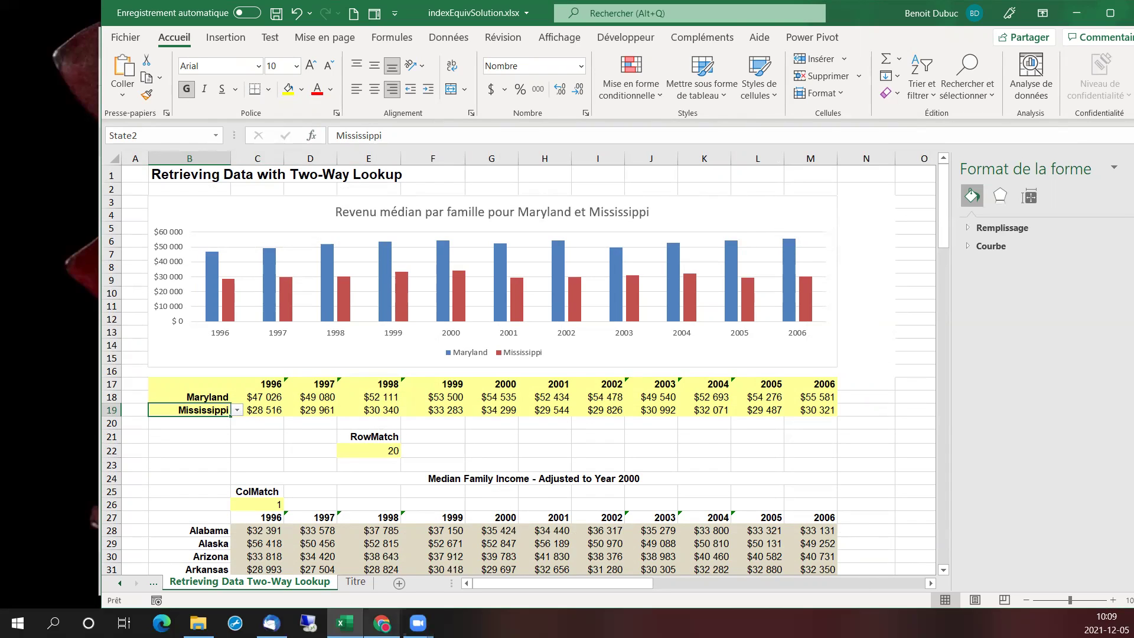
{"action": "left_click", "coordinate": [381, 622]}
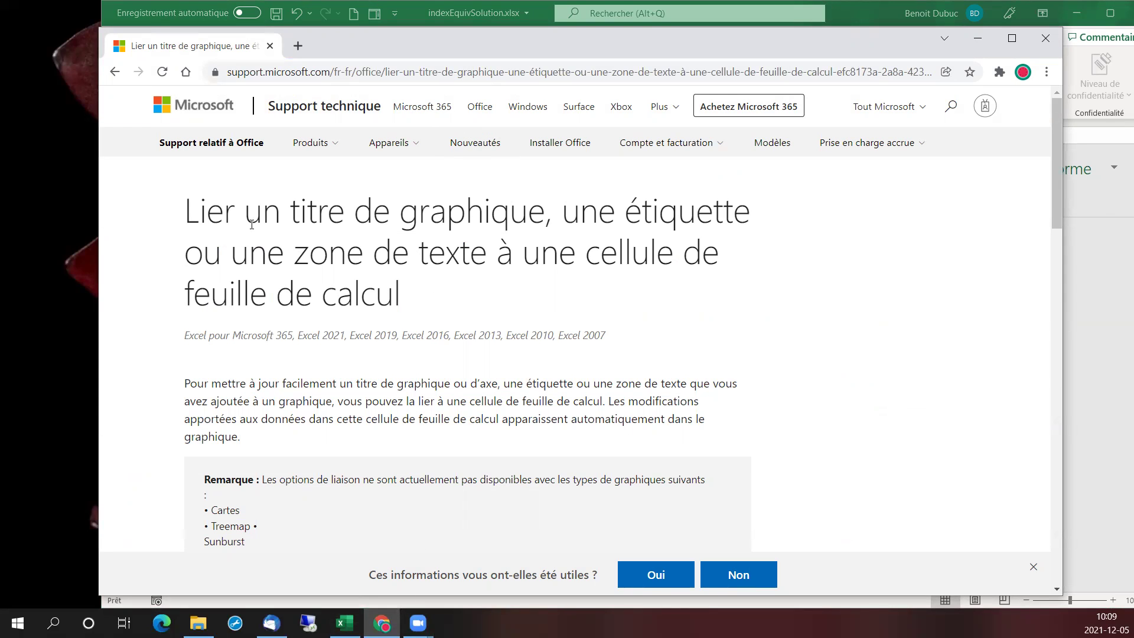
Read through the support article's steps for linking a chart title to a cell, then return to Excel
{"action": "left_click_drag", "start_coordinate": [204, 207], "coordinate": [349, 254]}
{"action": "left_click", "coordinate": [432, 293]}
{"action": "scroll", "coordinate": [458, 315], "scroll_direction": "down", "scroll_amount": 3}
{"action": "scroll", "coordinate": [459, 316], "scroll_direction": "down", "scroll_amount": 4}
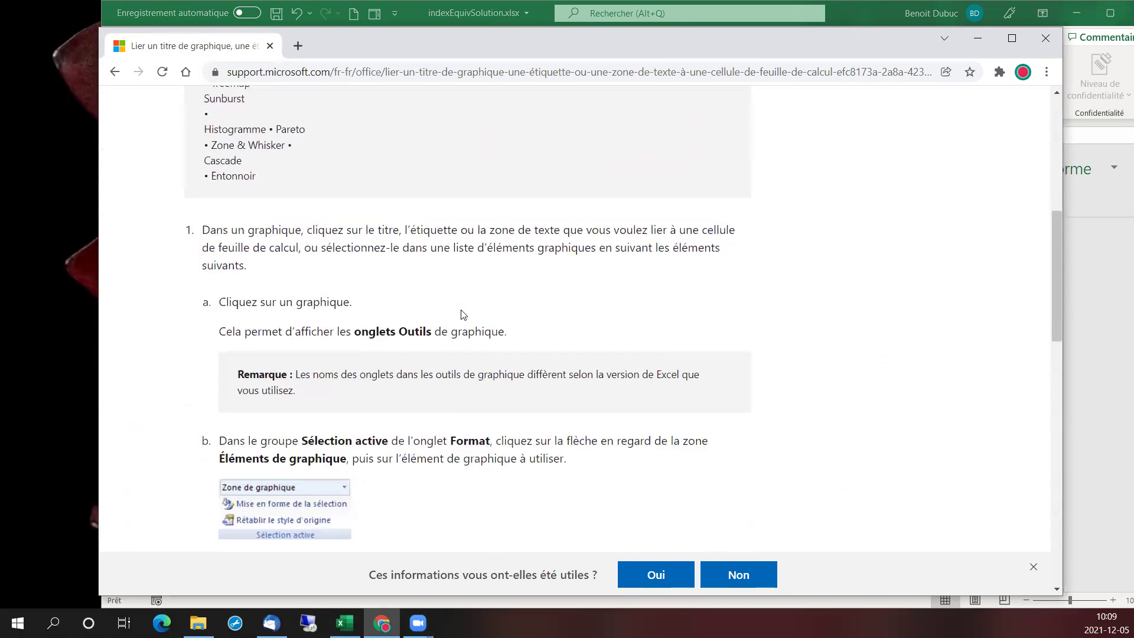
{"action": "scroll", "coordinate": [460, 313], "scroll_direction": "down", "scroll_amount": 5}
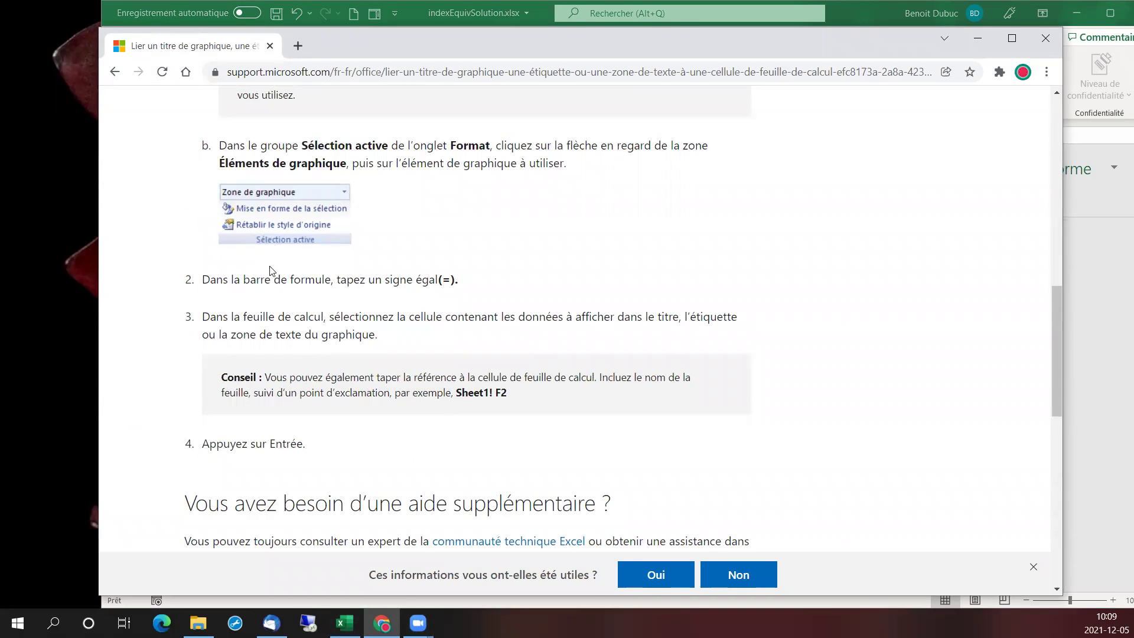
{"action": "scroll", "coordinate": [286, 347], "scroll_direction": "down", "scroll_amount": 3}
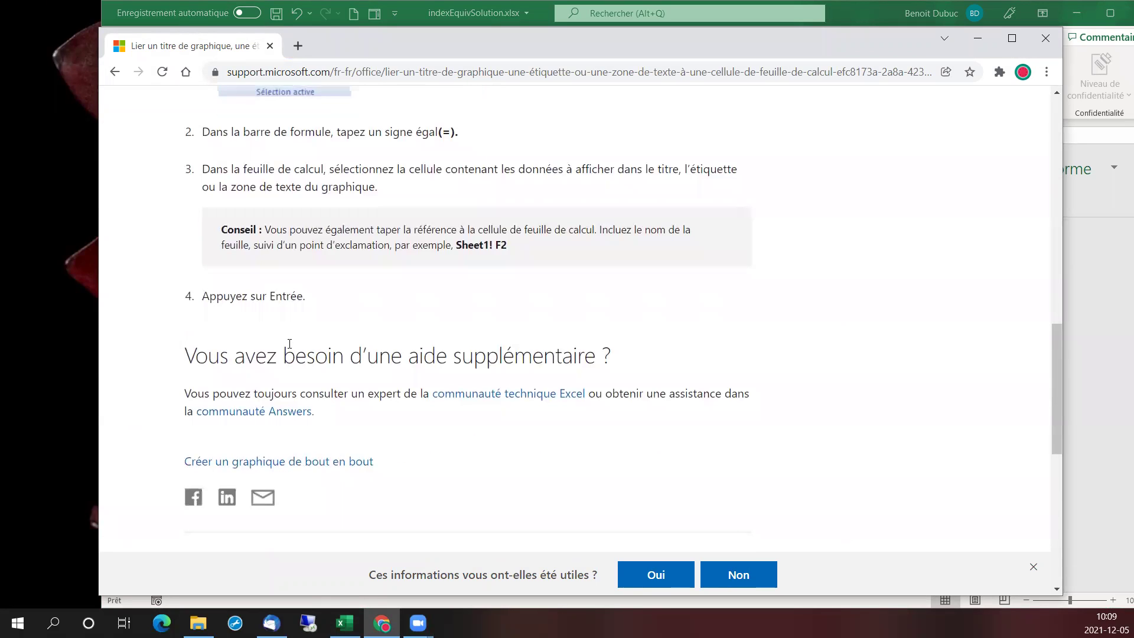
{"action": "scroll", "coordinate": [289, 344], "scroll_direction": "up", "scroll_amount": 3}
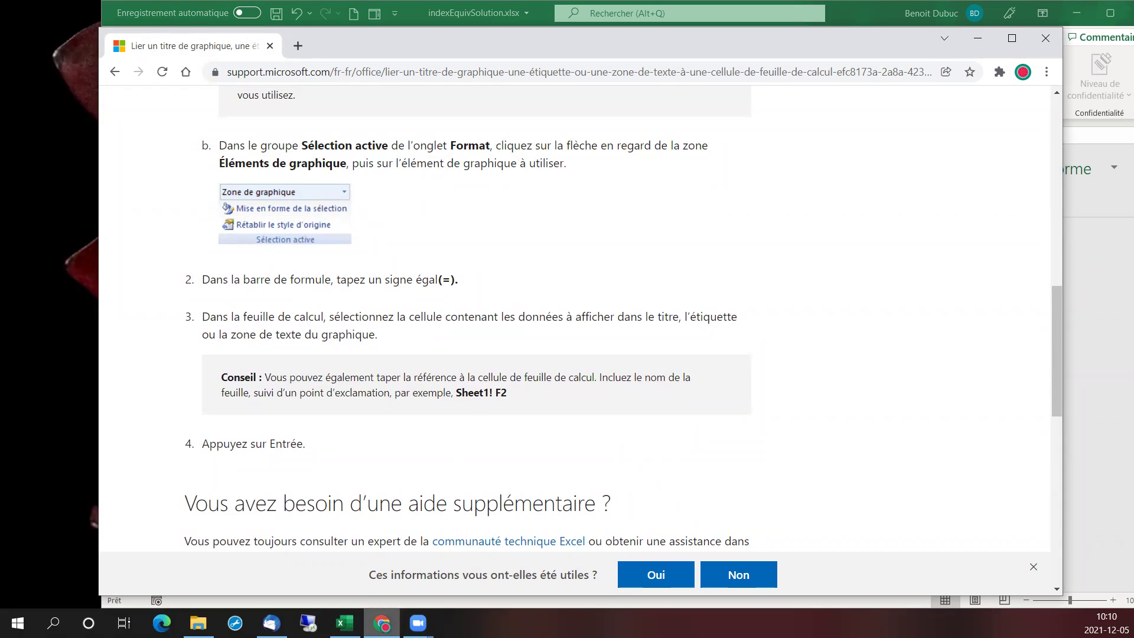
{"action": "left_click", "coordinate": [344, 622]}
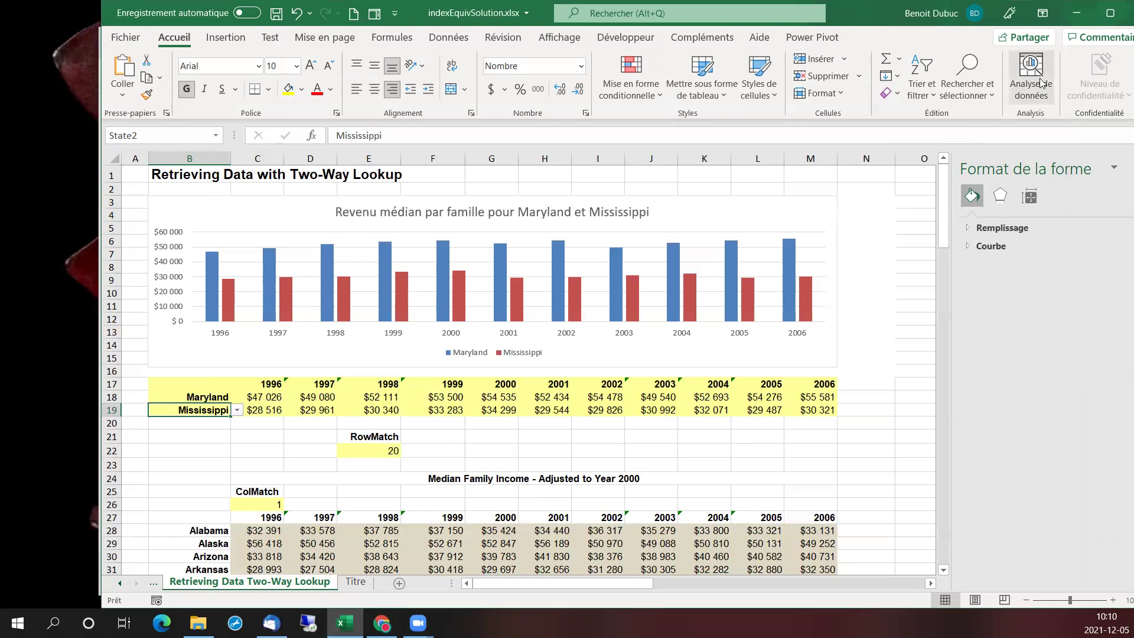
{"action": "left_click", "coordinate": [447, 246]}
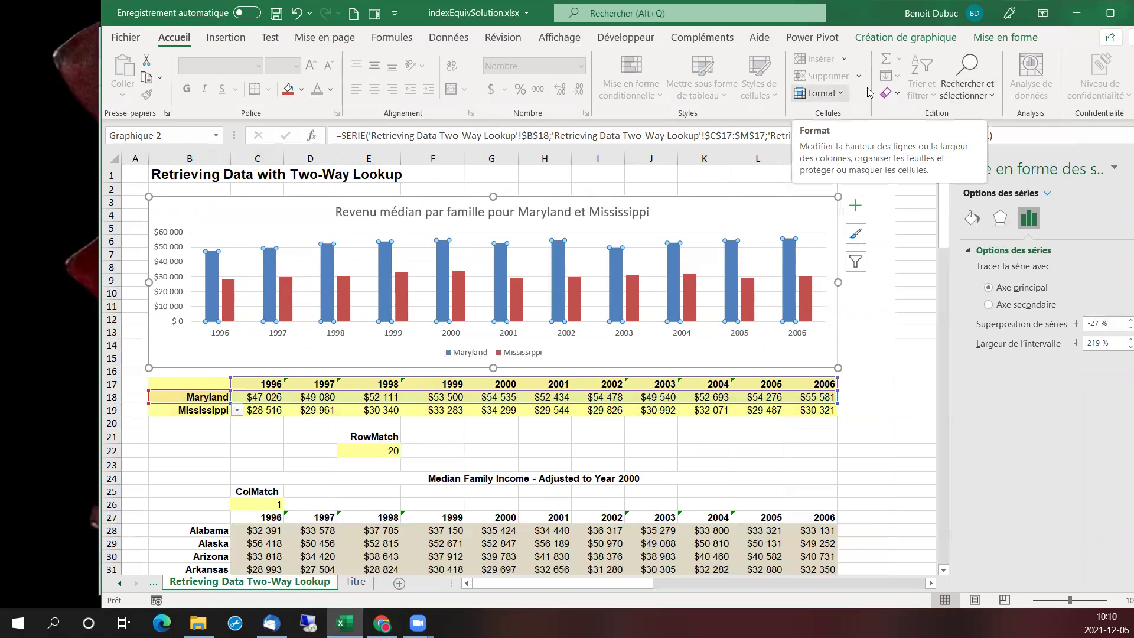
{"action": "left_click", "coordinate": [990, 39]}
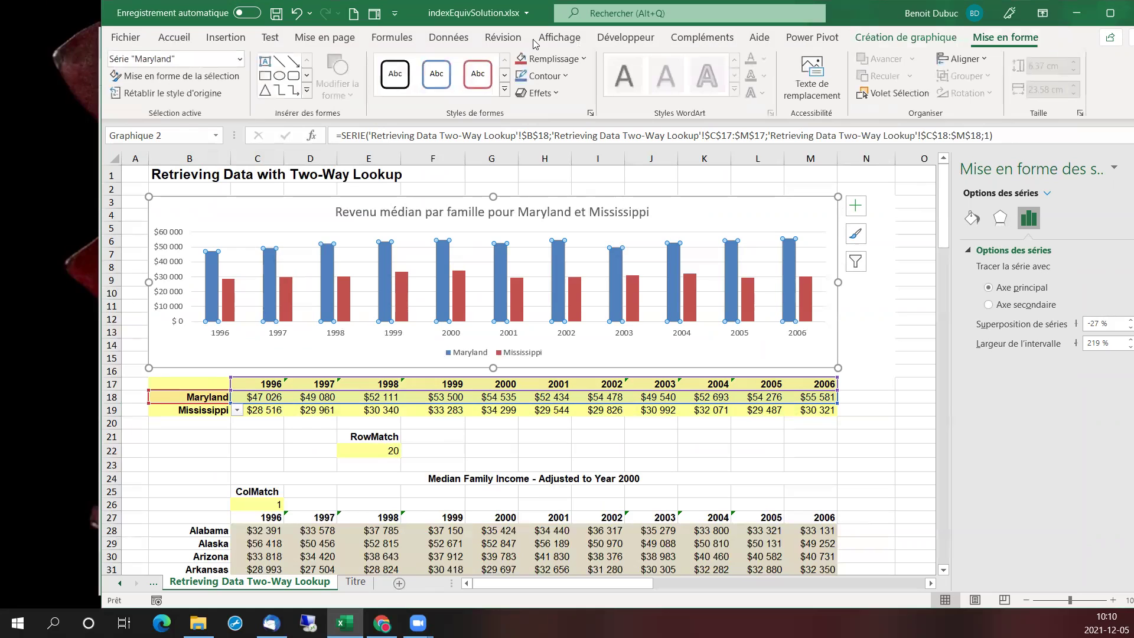
{"action": "left_click", "coordinate": [242, 59]}
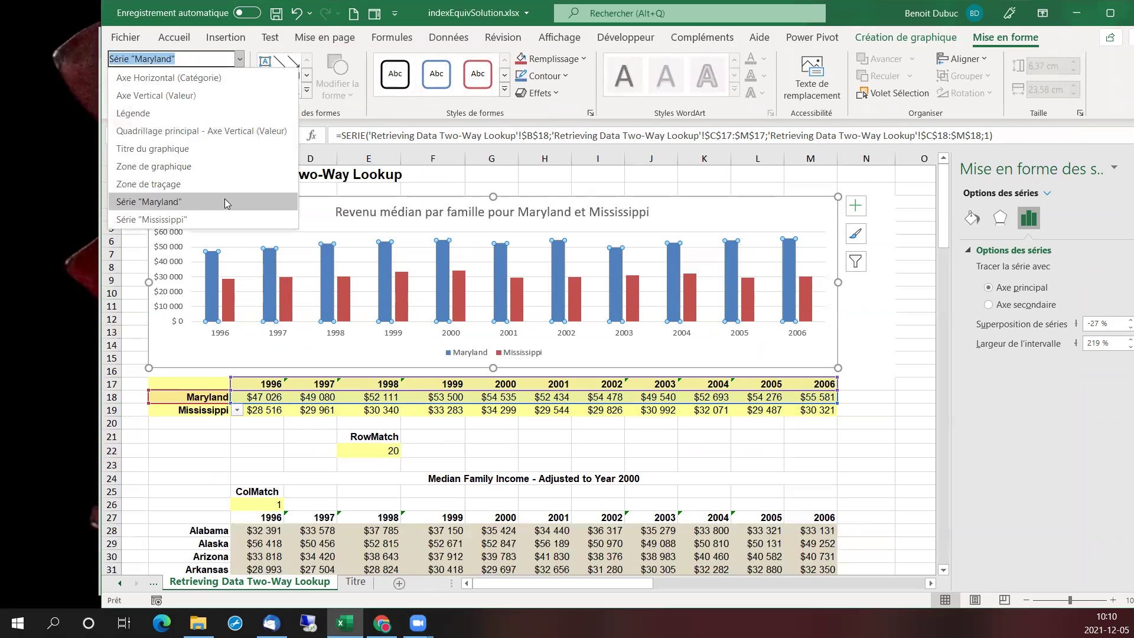
{"action": "left_click", "coordinate": [207, 147]}
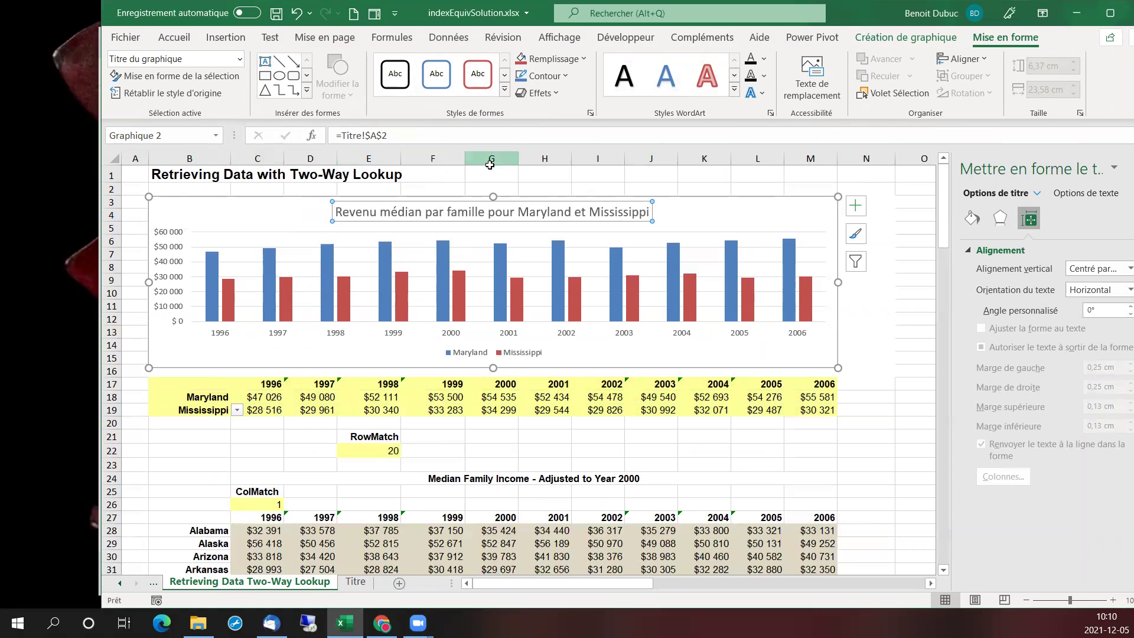
{"action": "left_click", "coordinate": [356, 582]}
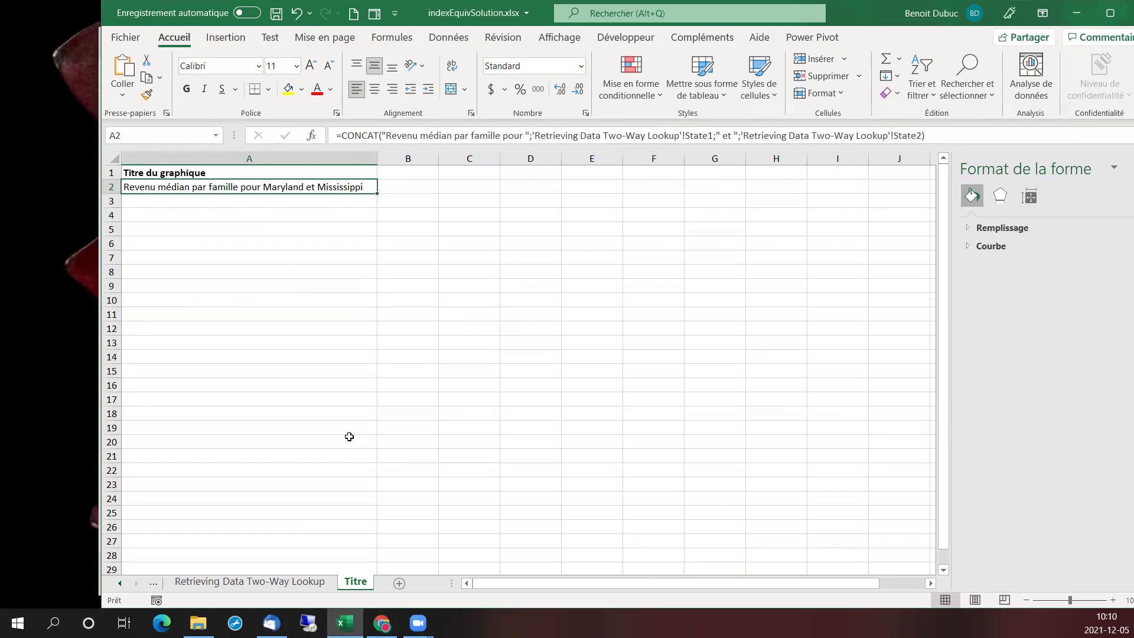
{"action": "left_click", "coordinate": [278, 582]}
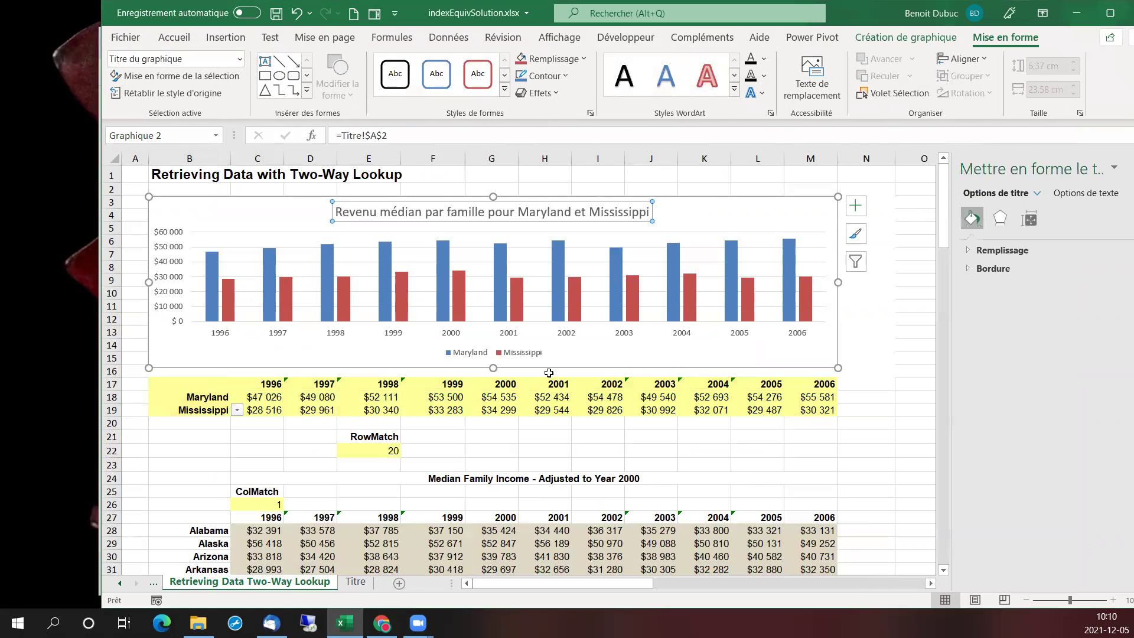
{"action": "right_click", "coordinate": [120, 584]}
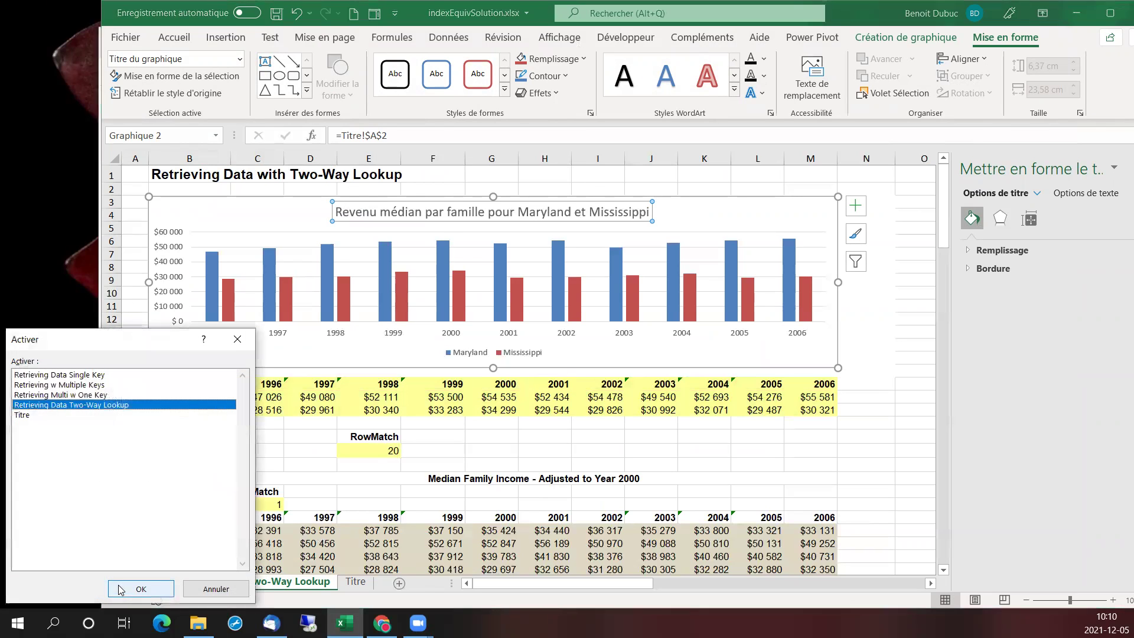
{"action": "left_click", "coordinate": [106, 376]}
{"action": "double_click", "coordinate": [122, 377]}
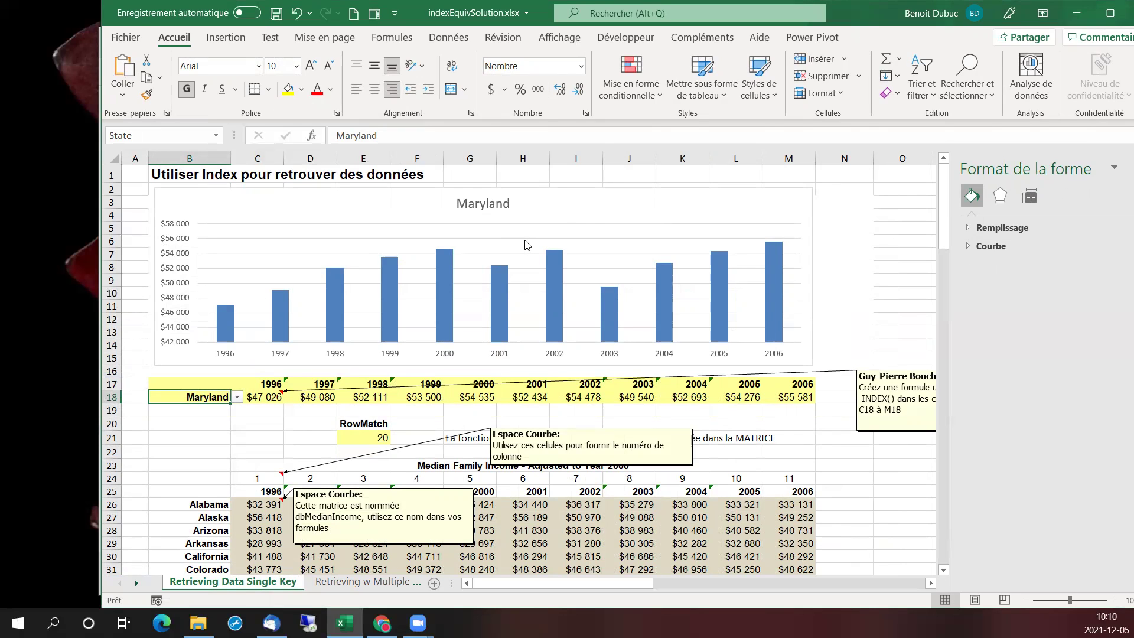
{"action": "right_click", "coordinate": [137, 585]}
{"action": "left_click", "coordinate": [103, 406]}
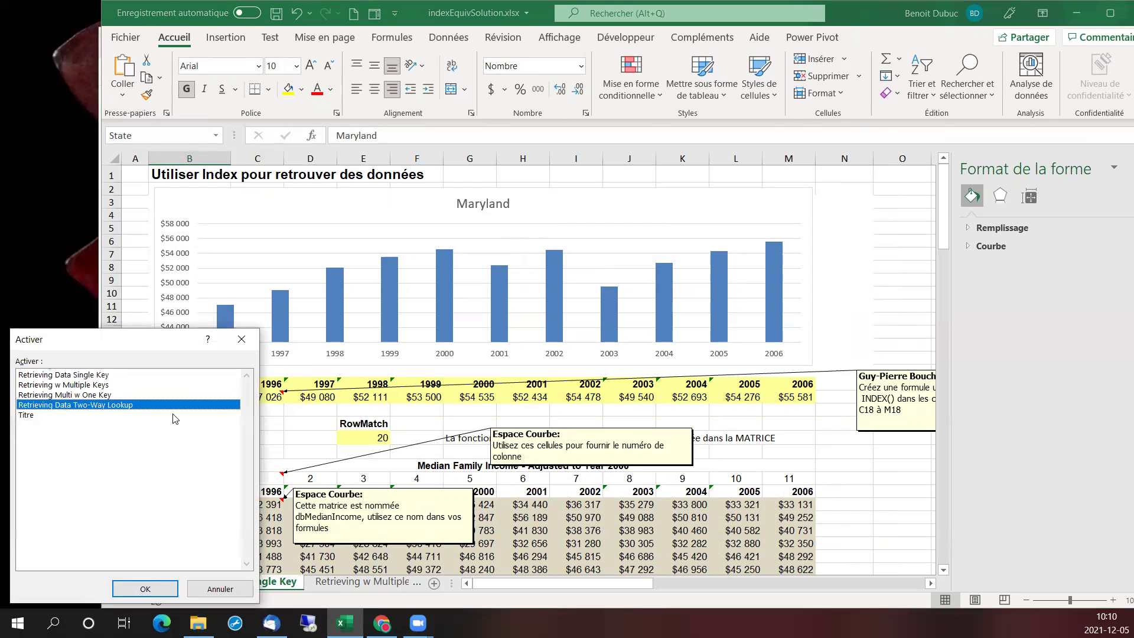
{"action": "double_click", "coordinate": [133, 406]}
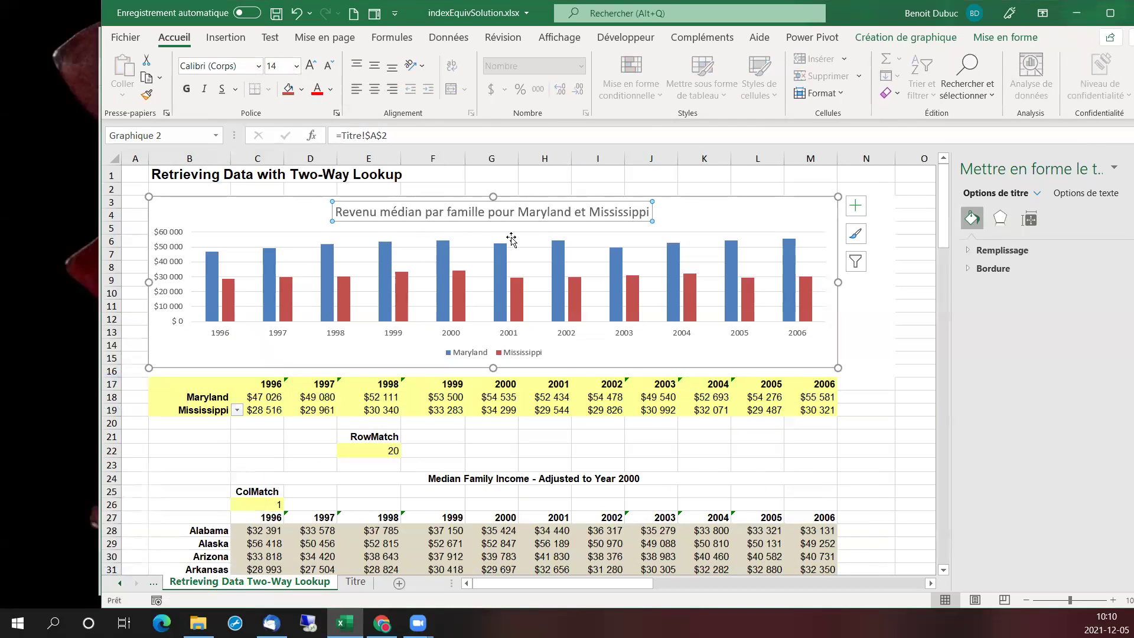